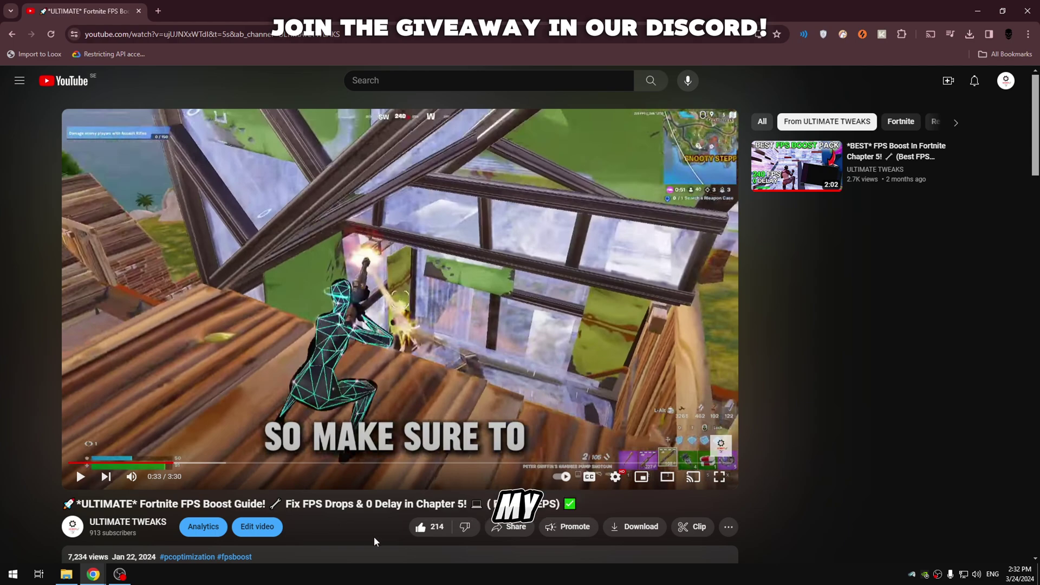
# Expand the video description and follow its '/ discord' link next to DOWNLOAD
pyautogui.scroll(-2, 325, 485)
pyautogui.click(325, 490)
pyautogui.scroll(-1, 325, 489)
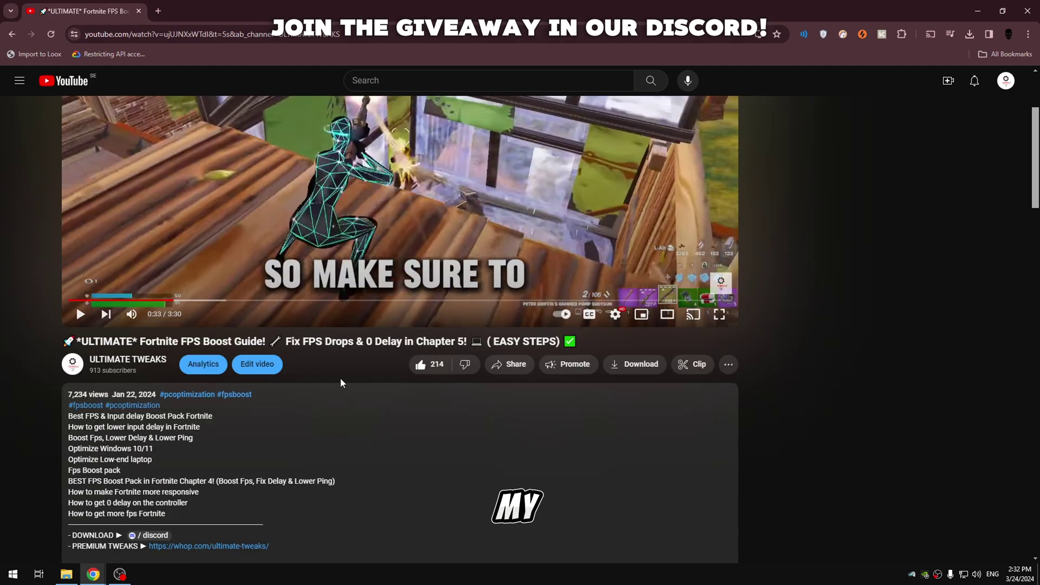
pyautogui.scroll(-1, 340, 382)
pyautogui.scroll(-2, 338, 378)
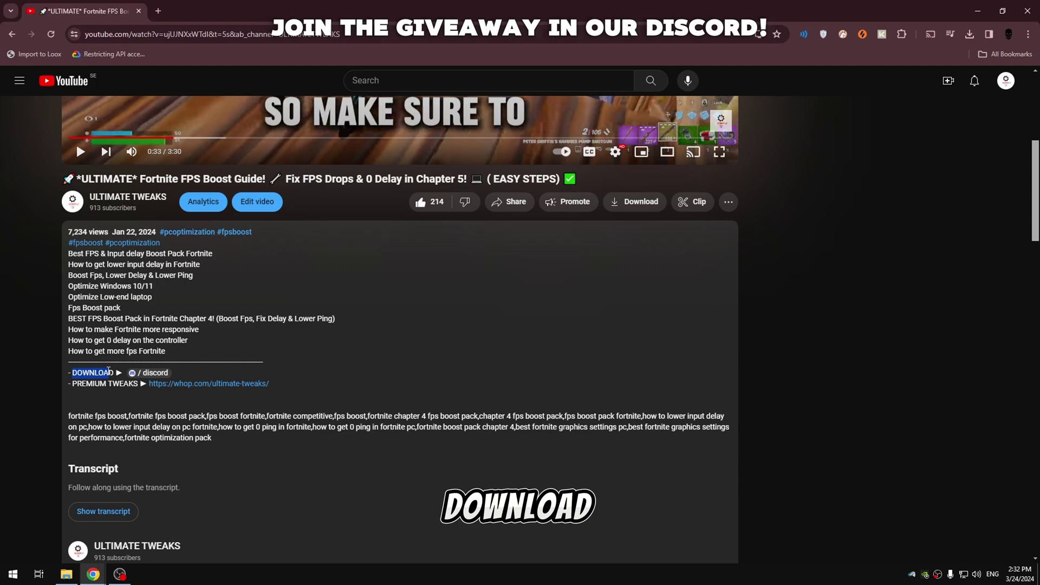
pyautogui.click(155, 373)
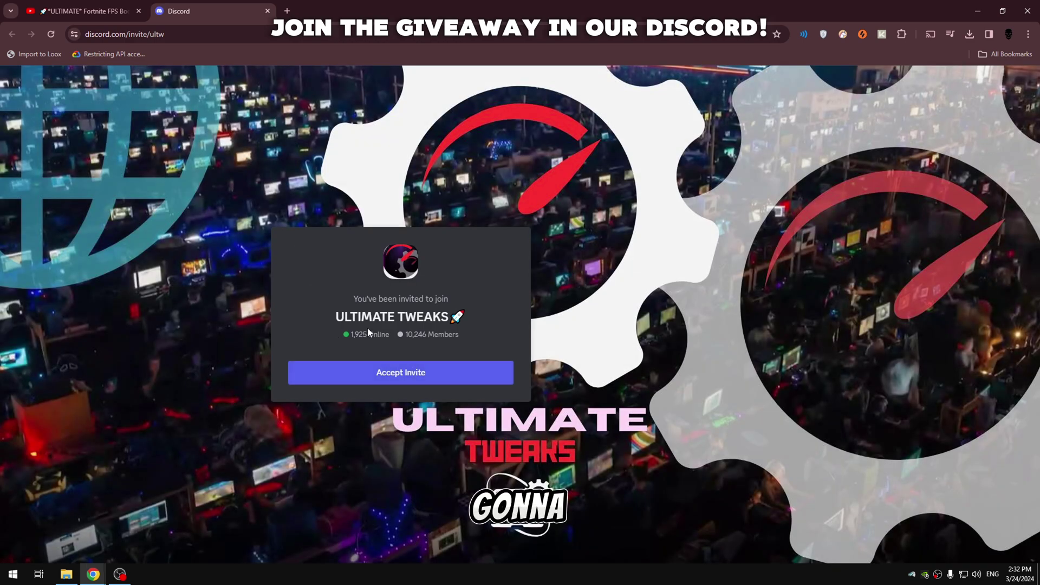
# Accept the ULTIMATE TWEAKS server invite and go to the #free-tweaks channel
pyautogui.click(373, 372)
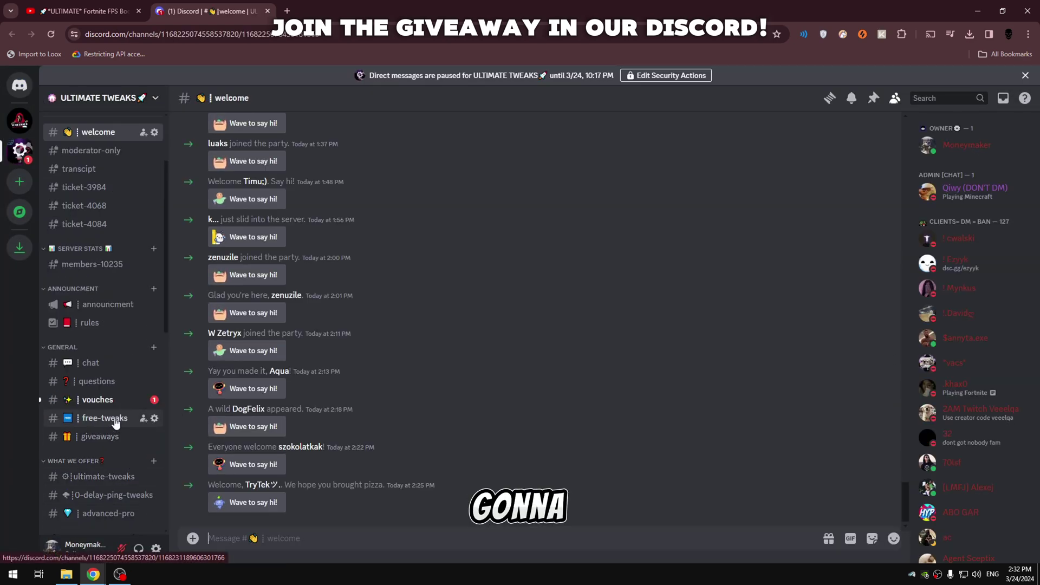
pyautogui.click(104, 422)
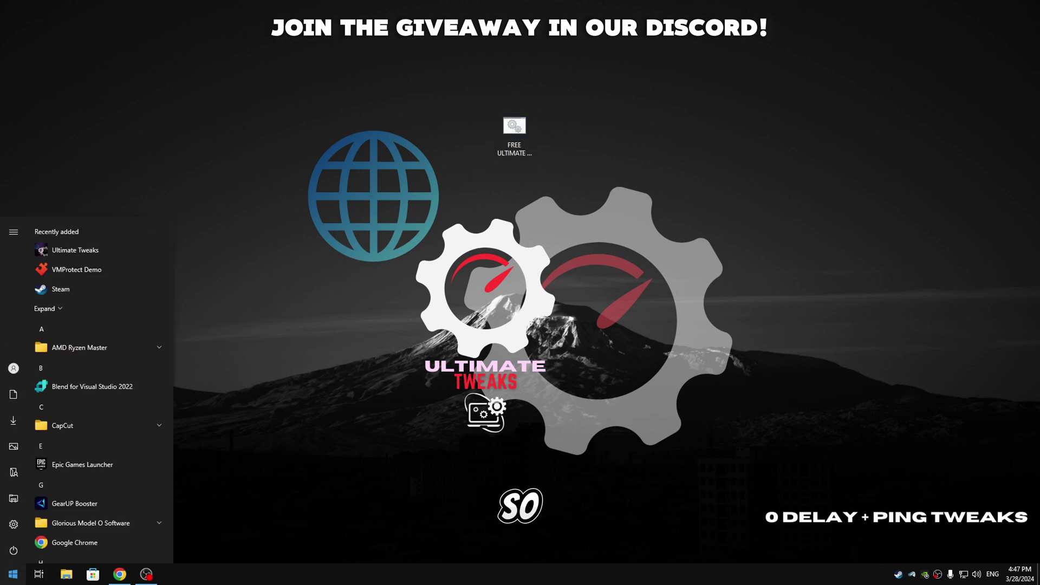
# Create a restore point named 'BEFORE ULTIMATE TWEAKS' from System Properties and dismiss the success message
pyautogui.write('create a')
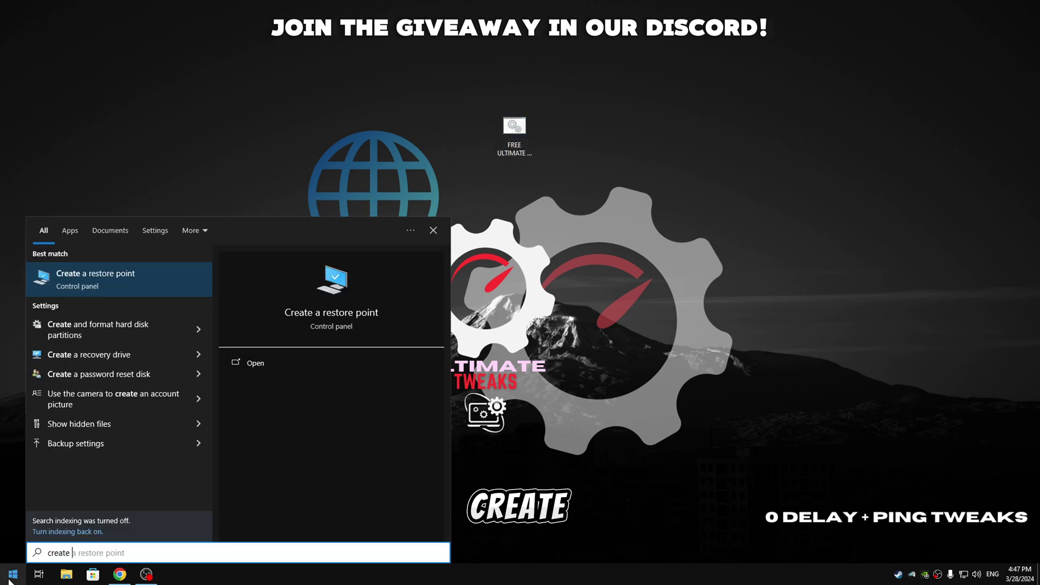
pyautogui.click(82, 286)
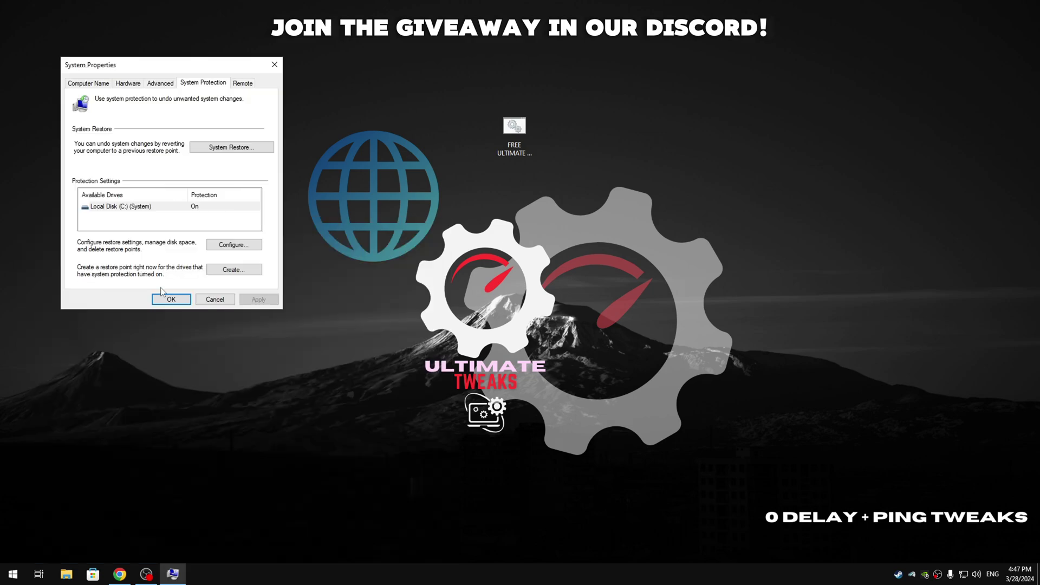
pyautogui.moveTo(219, 72); pyautogui.dragTo(566, 70)
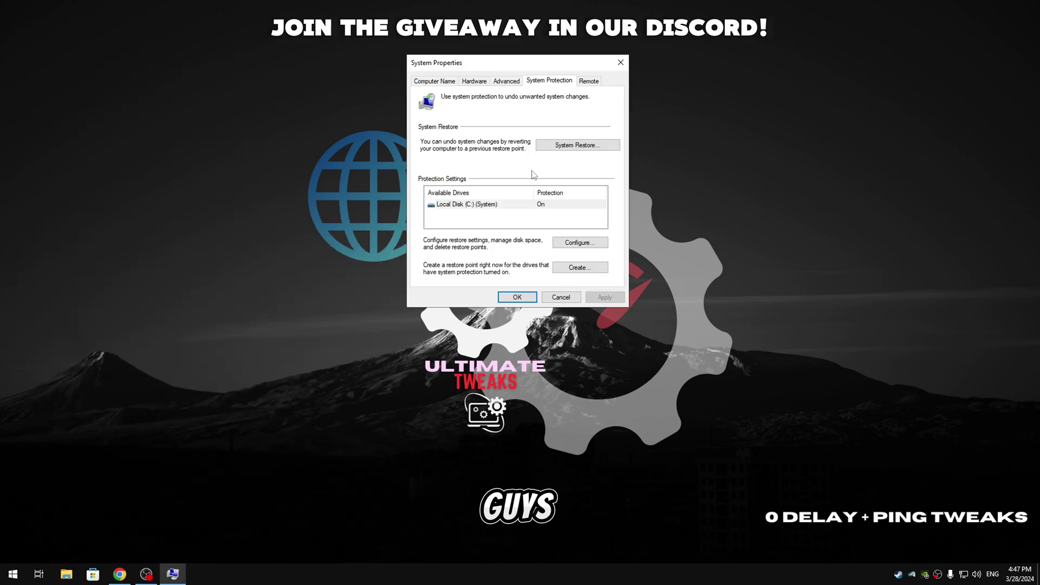
pyautogui.click(577, 271)
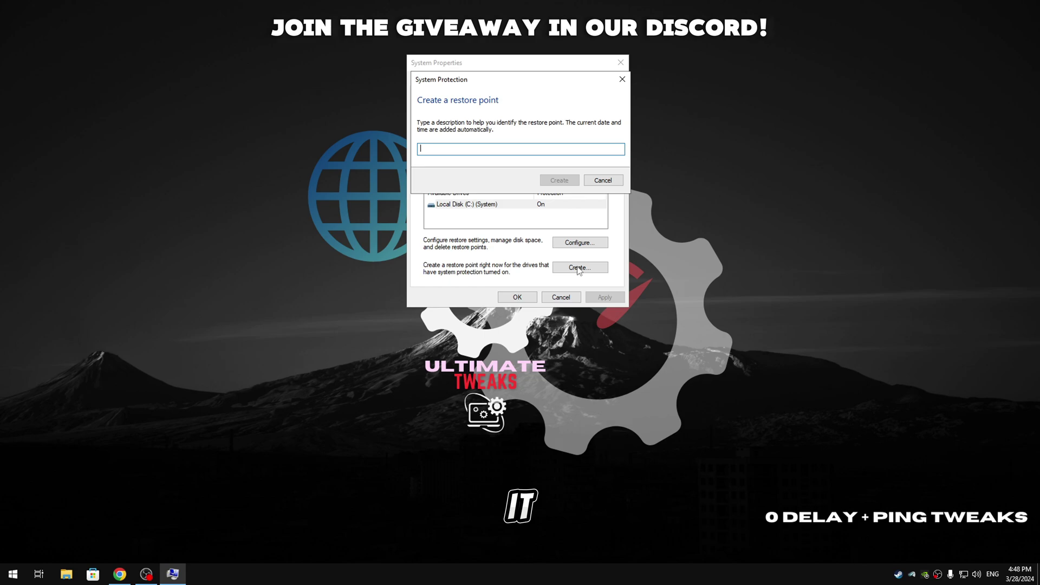
pyautogui.write('ULTIMATE')
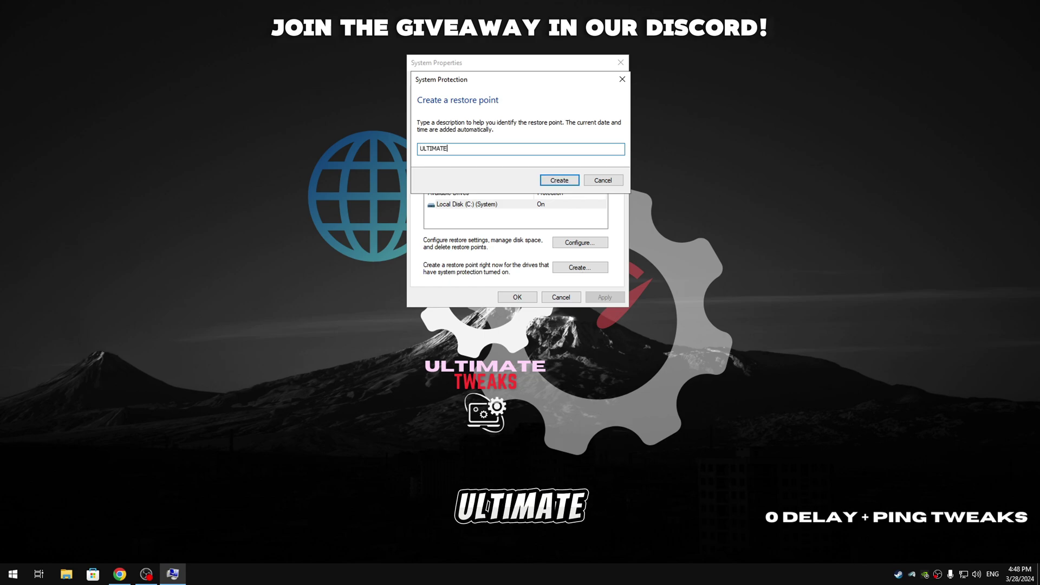
pyautogui.press('BackSpace')
pyautogui.press('BackSpace')
pyautogui.press('BackSpace')
pyautogui.press('BackSpace')
pyautogui.press('BackSpace')
pyautogui.press('BackSpace')
pyautogui.press('BackSpace')
pyautogui.press('BackSpace')
pyautogui.press('BackSpace')
pyautogui.press('BackSpace')
pyautogui.press('BackSpace')
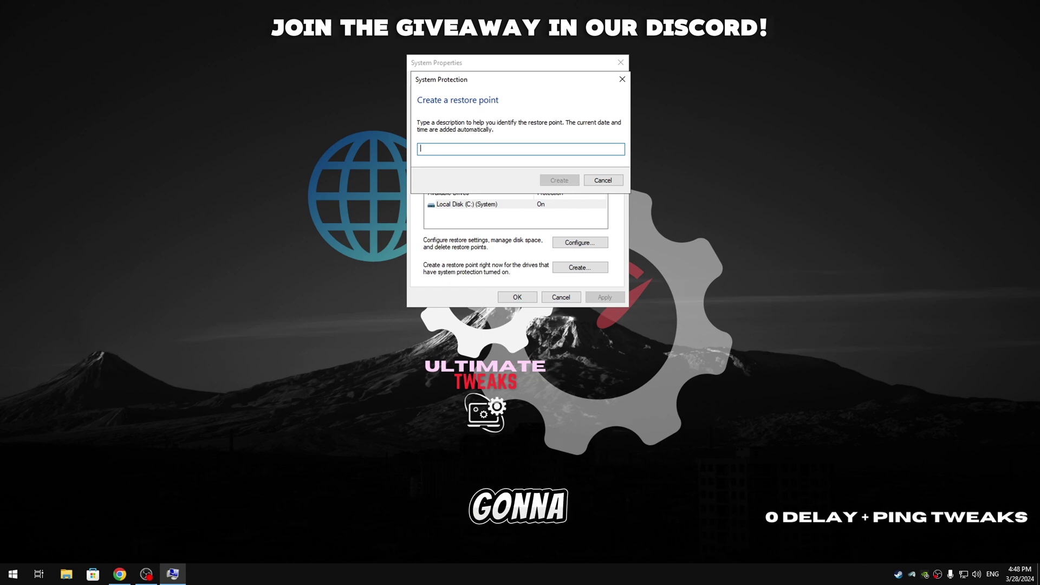
pyautogui.write('BEFORE ULTI')
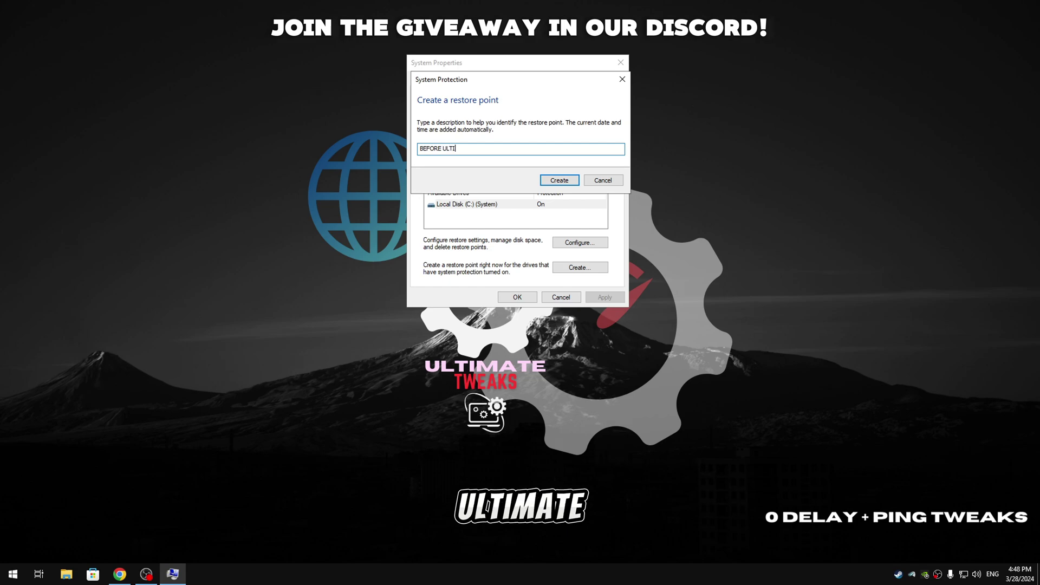
pyautogui.write('MATE TWEAKS')
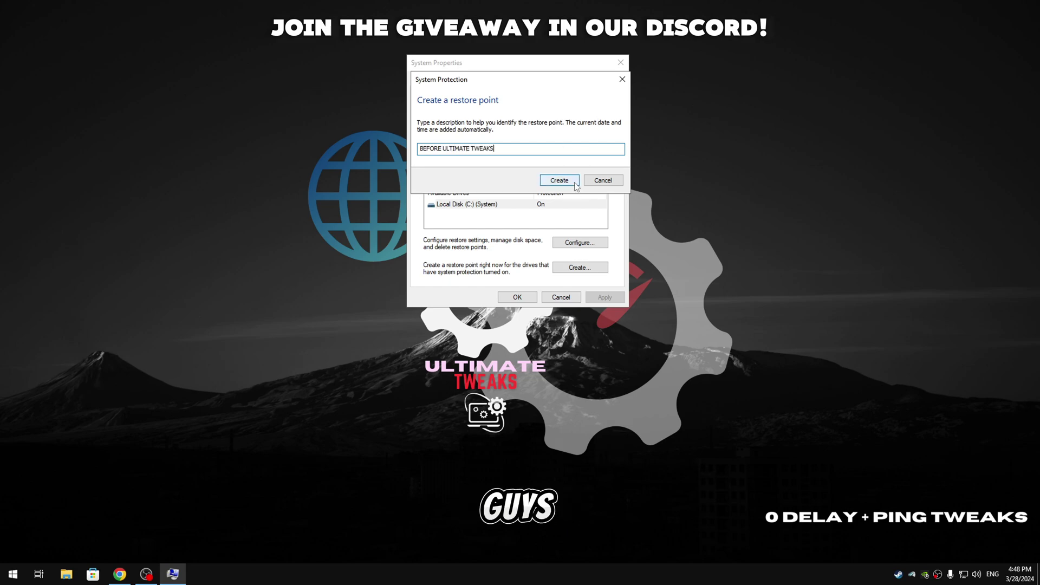
pyautogui.click(560, 183)
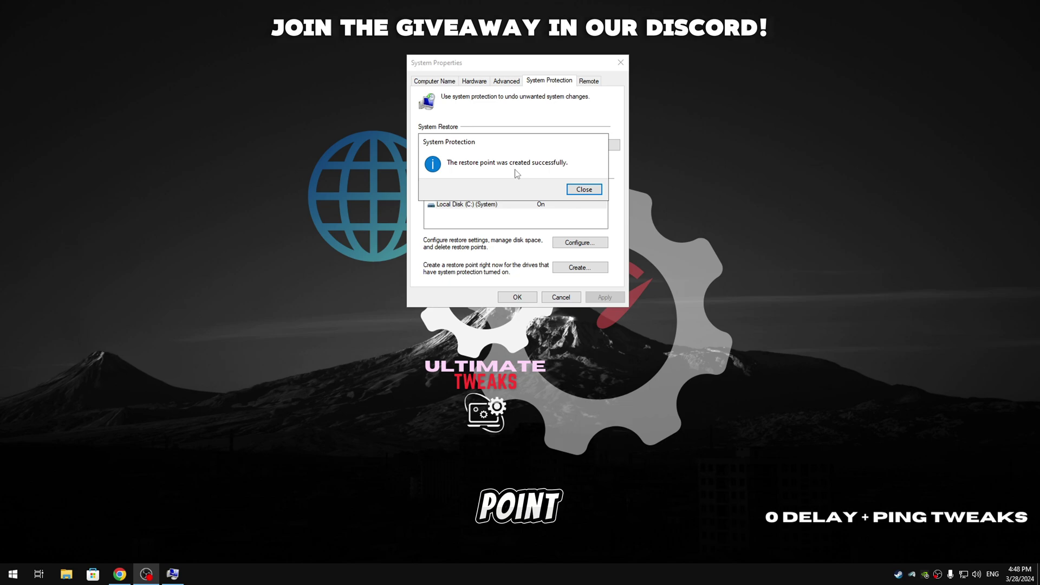
pyautogui.click(587, 192)
# Close System Properties and run FREE ULTIMATE TWEAKS.bat as administrator in a maximized console
pyautogui.click(528, 299)
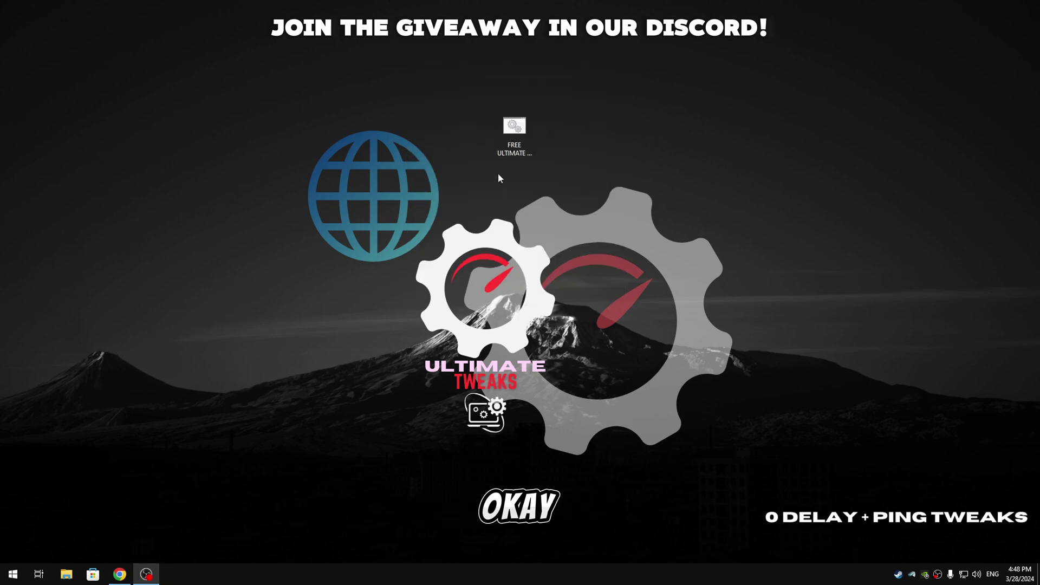
pyautogui.moveTo(509, 148); pyautogui.dragTo(538, 155)
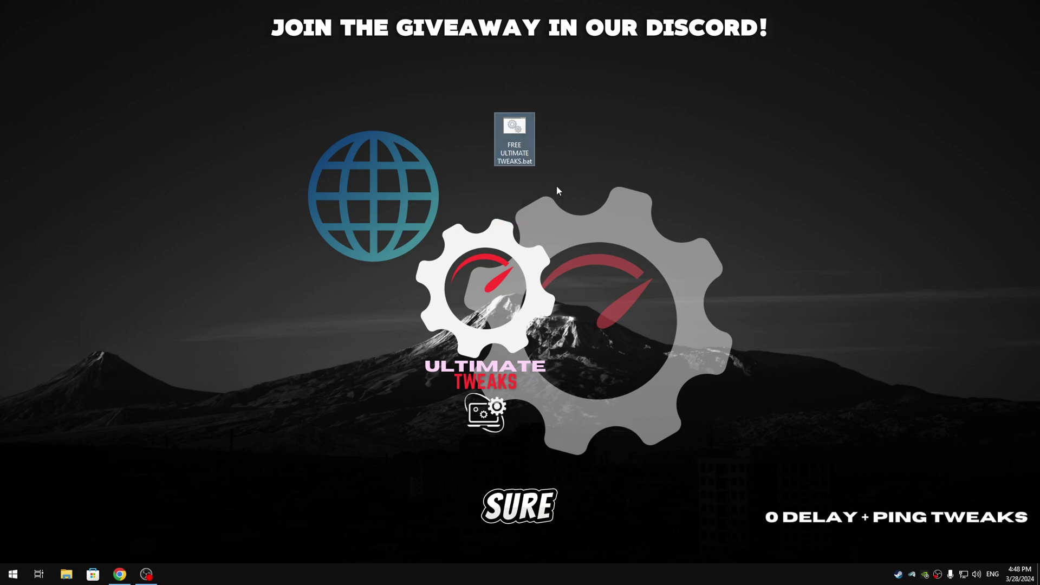
pyautogui.moveTo(514, 142); pyautogui.dragTo(509, 132)
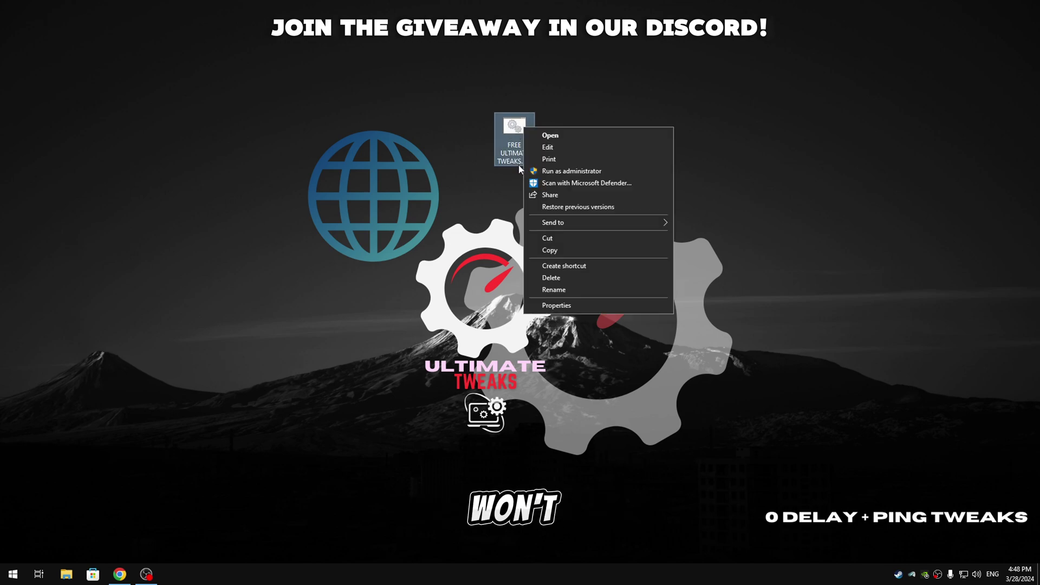
pyautogui.click(470, 183)
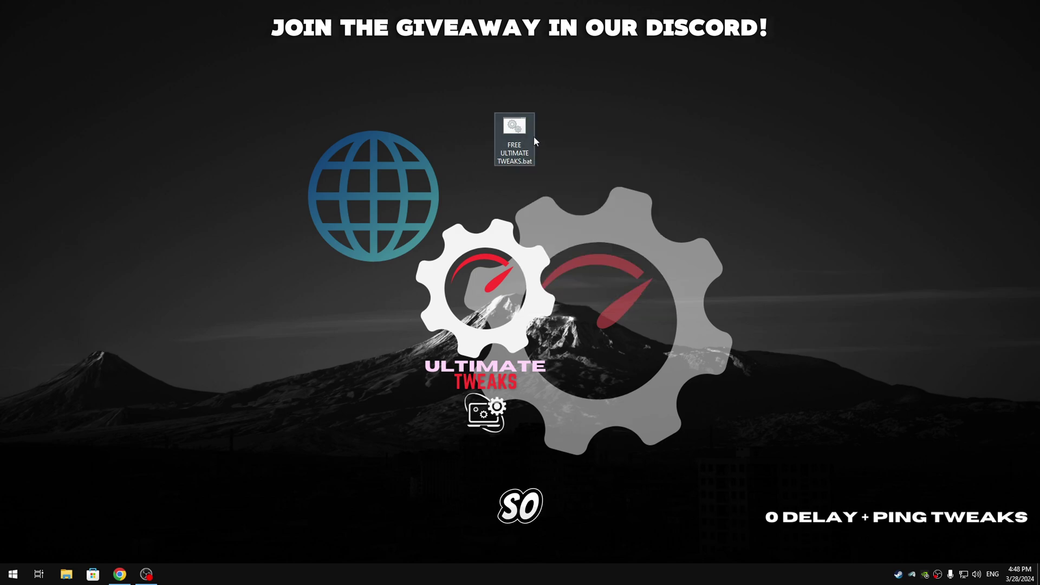
pyautogui.rightClick(510, 132)
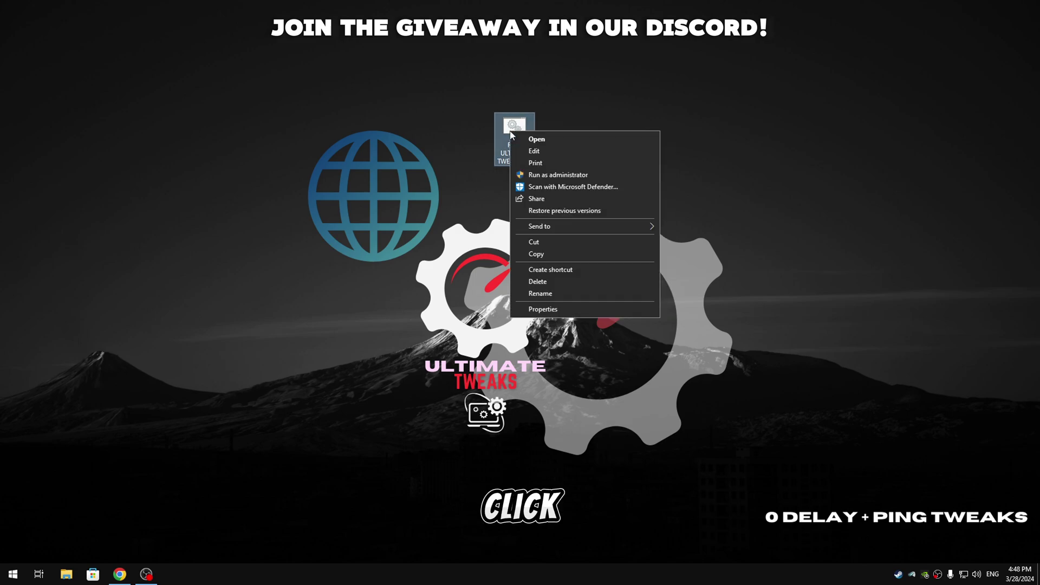
pyautogui.click(566, 177)
pyautogui.doubleClick(565, 81)
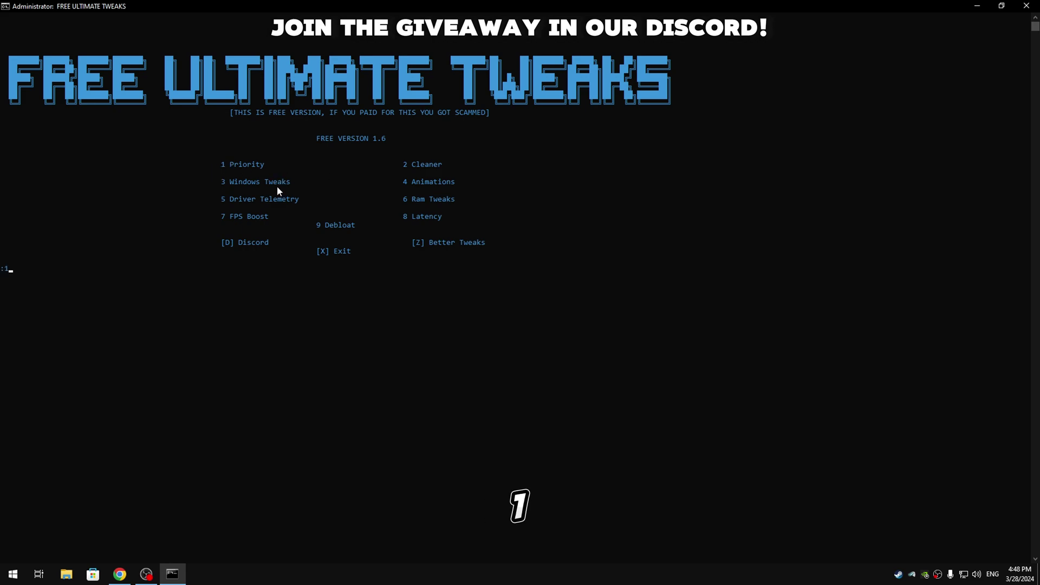
# Run menu option 1, Priority, then continue back to the version 1.6 menu
pyautogui.press('Return')
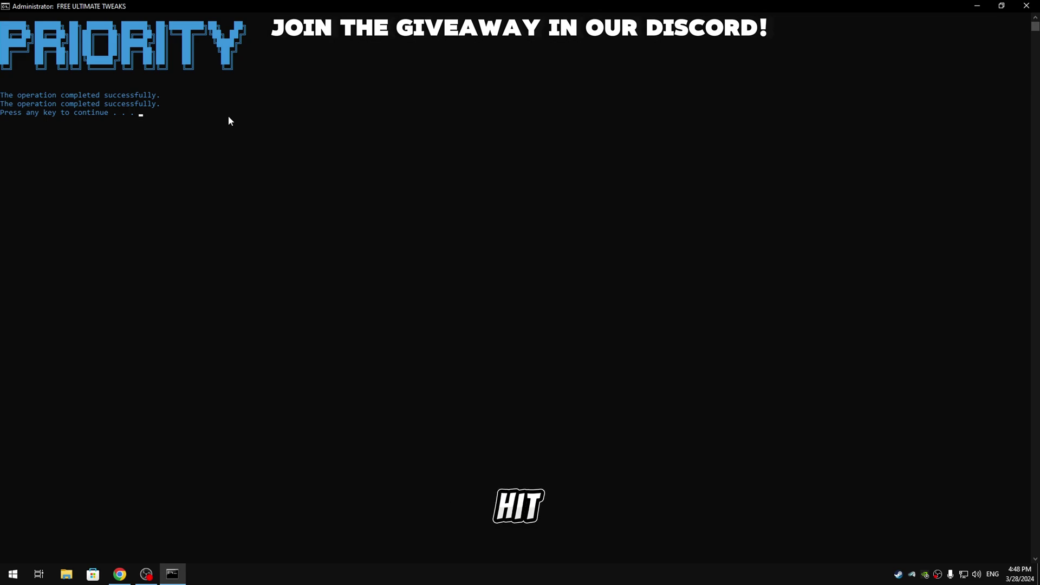
pyautogui.press('Return')
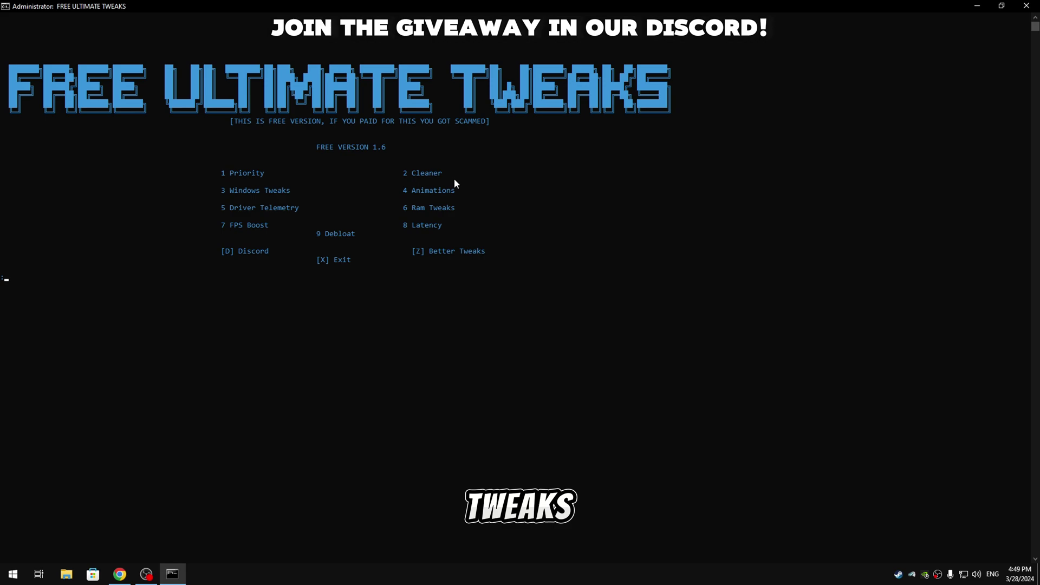
# Run menu option 2, Cleaner, to delete cache and thumbnail files, then continue back
pyautogui.write('32')
pyautogui.write('2')
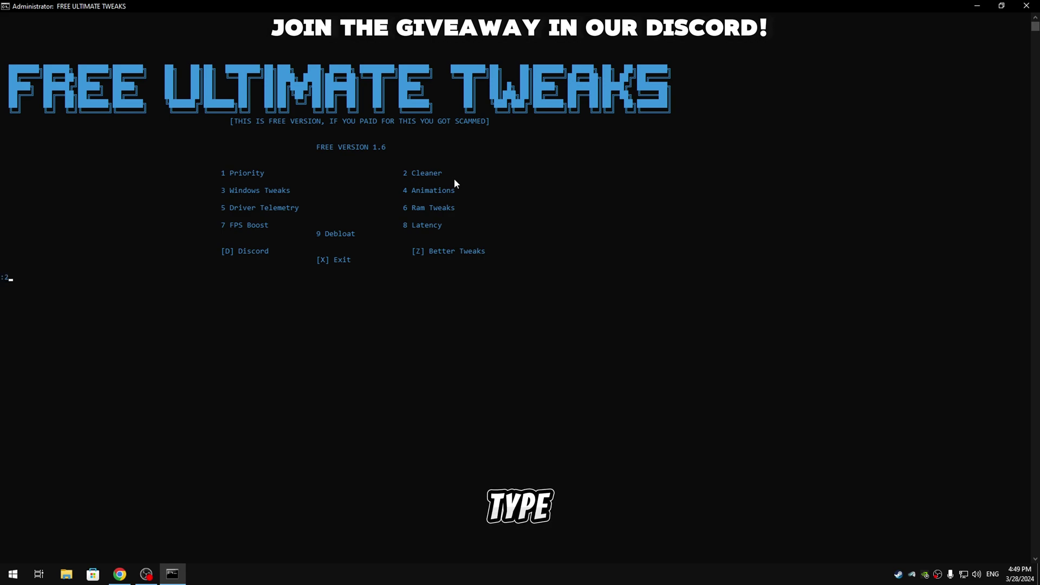
pyautogui.press('Return')
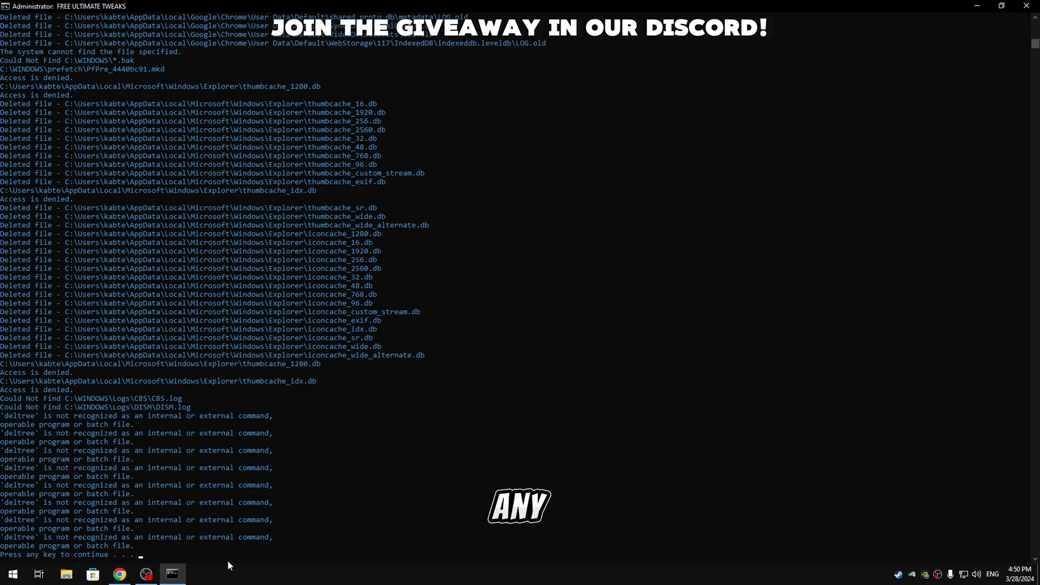
pyautogui.press('Return')
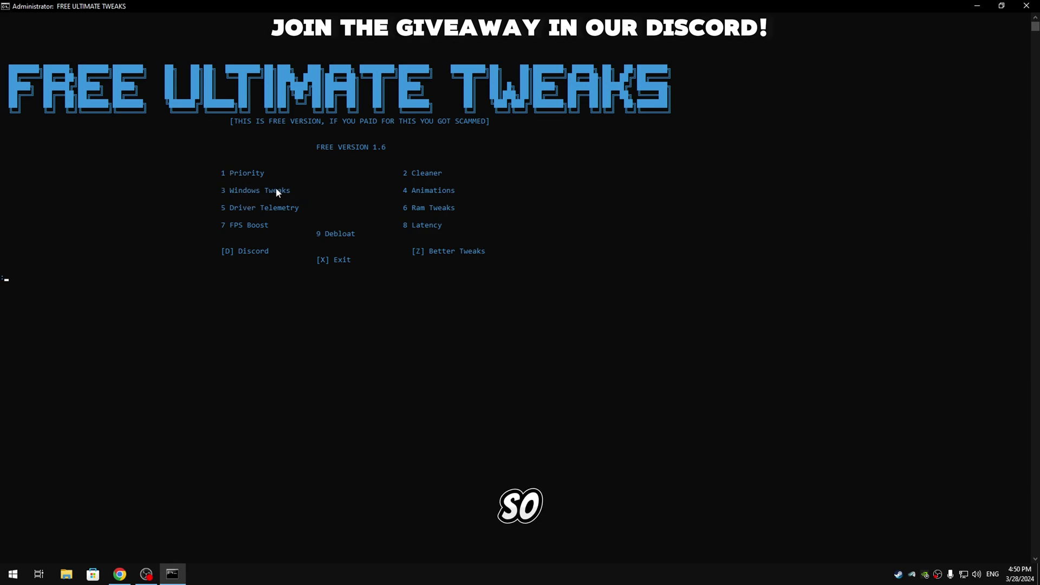
# Run menu option 3, Windows Tweaks, then continue back to the main menu
pyautogui.write('3')
pyautogui.press('Return')
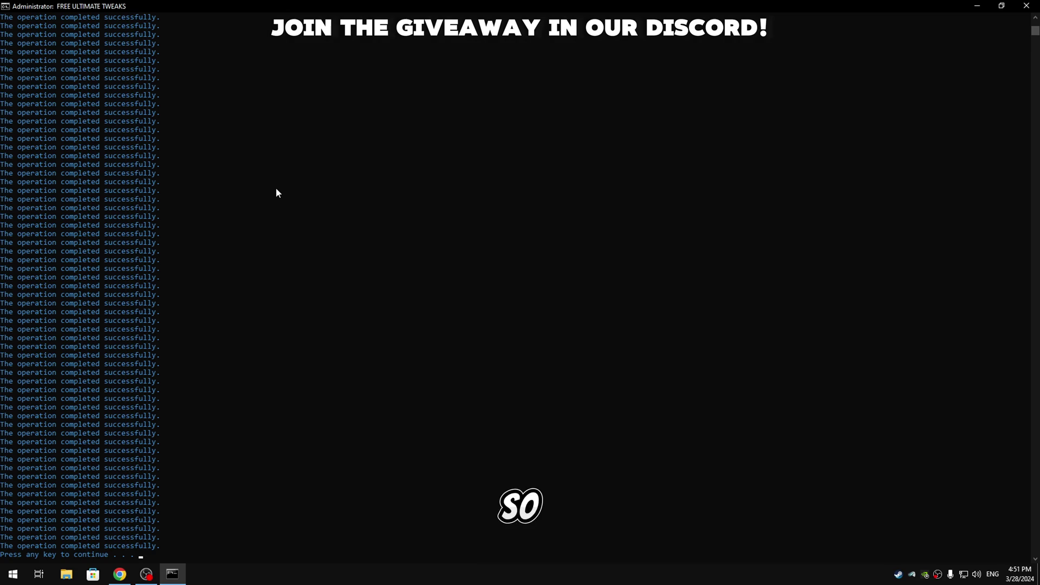
pyautogui.press('Return')
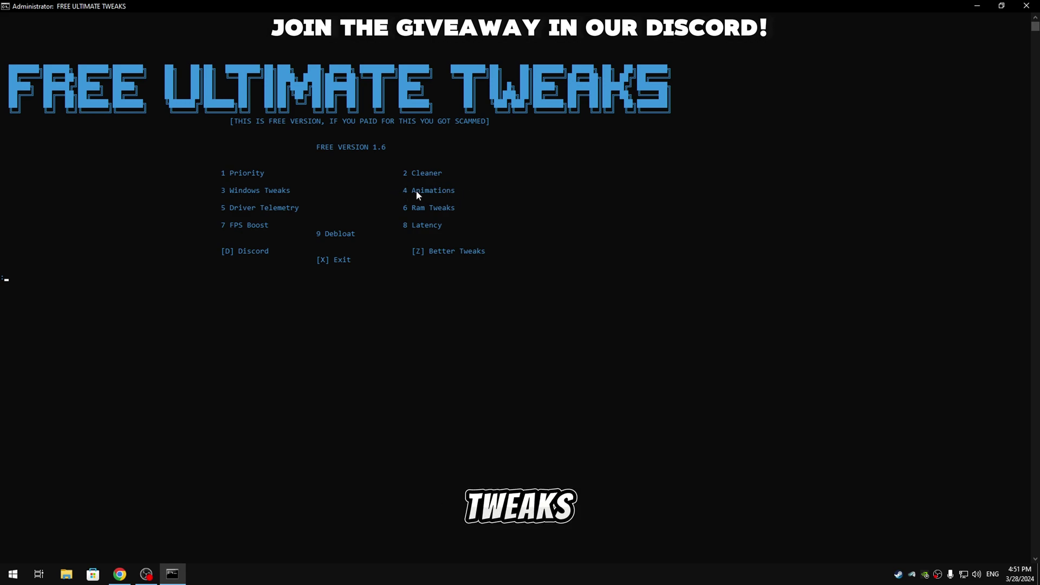
# Run option 4 and set visual effects to best performance, keeping smooth screen fonts and thumbnails
pyautogui.write('4')
pyautogui.press('Return')
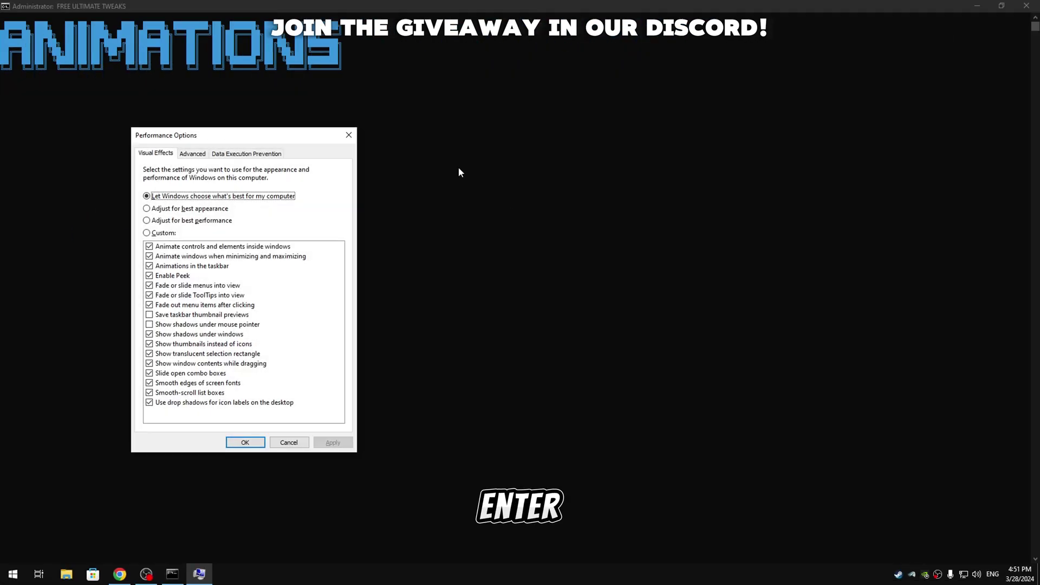
pyautogui.moveTo(177, 141); pyautogui.dragTo(402, 75)
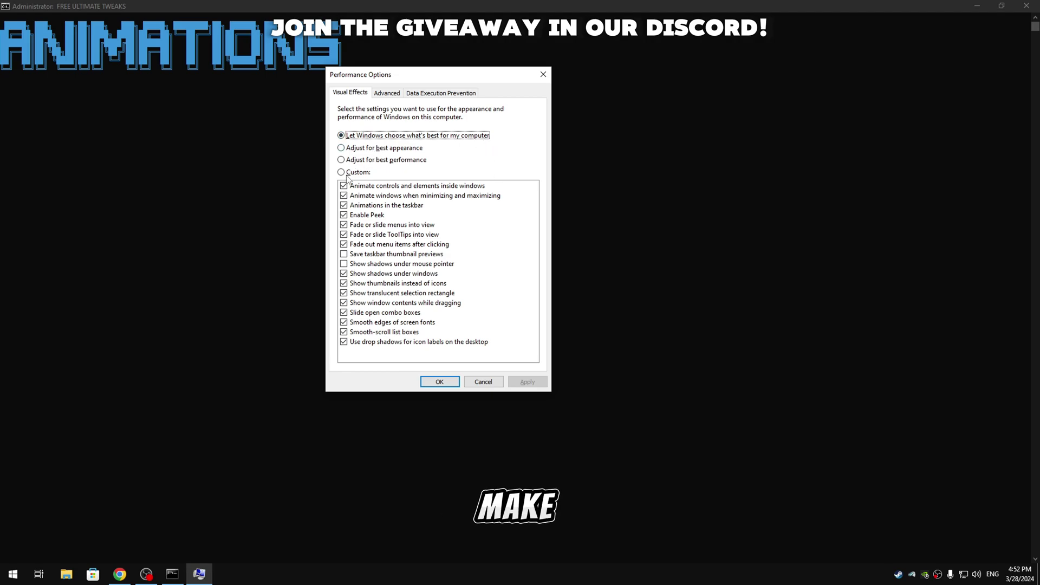
pyautogui.click(390, 161)
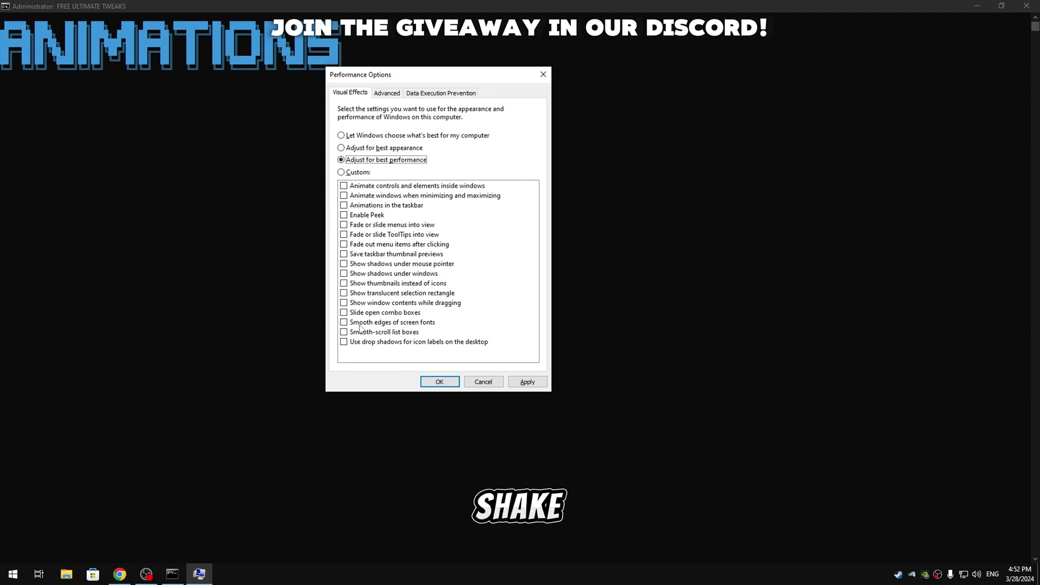
pyautogui.click(417, 323)
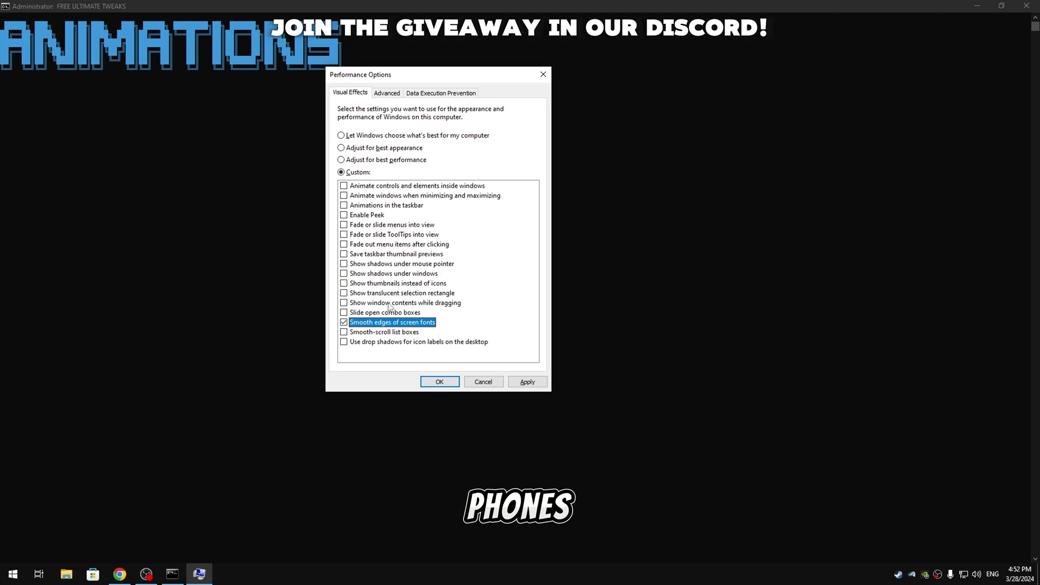
pyautogui.click(428, 285)
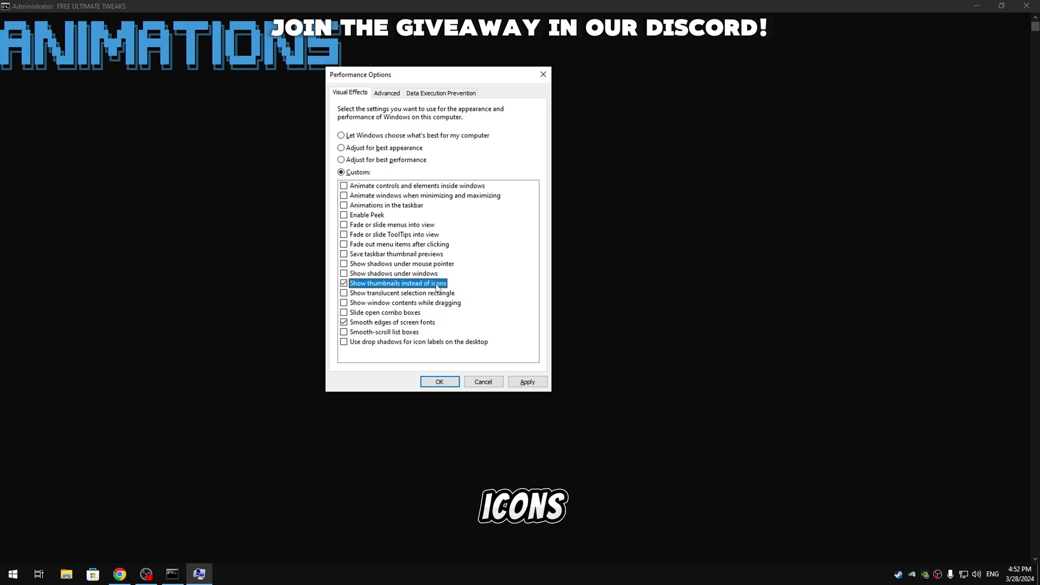
# Set processor scheduling to Programs and apply the performance settings
pyautogui.click(387, 95)
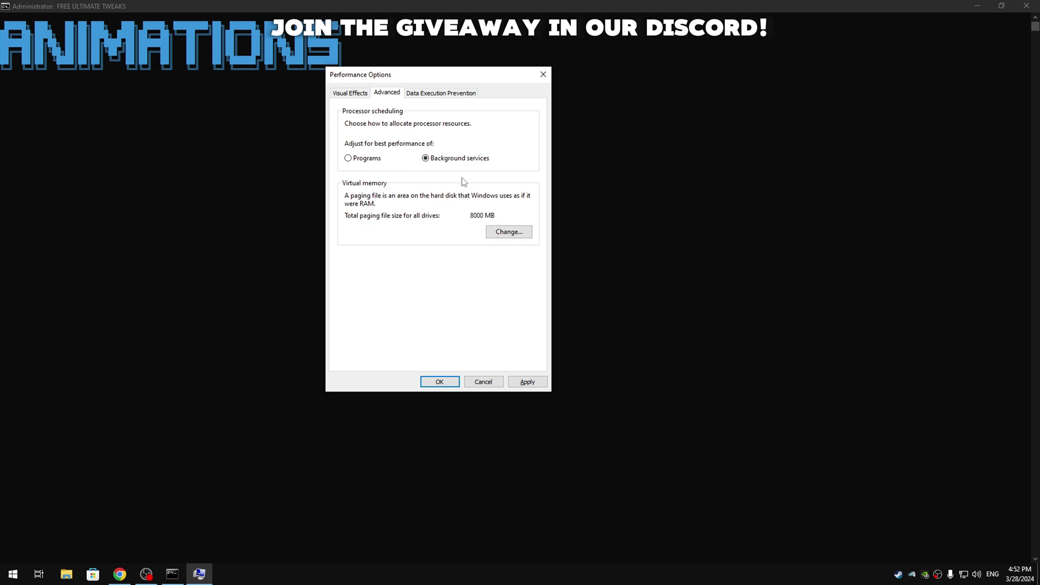
pyautogui.click(348, 159)
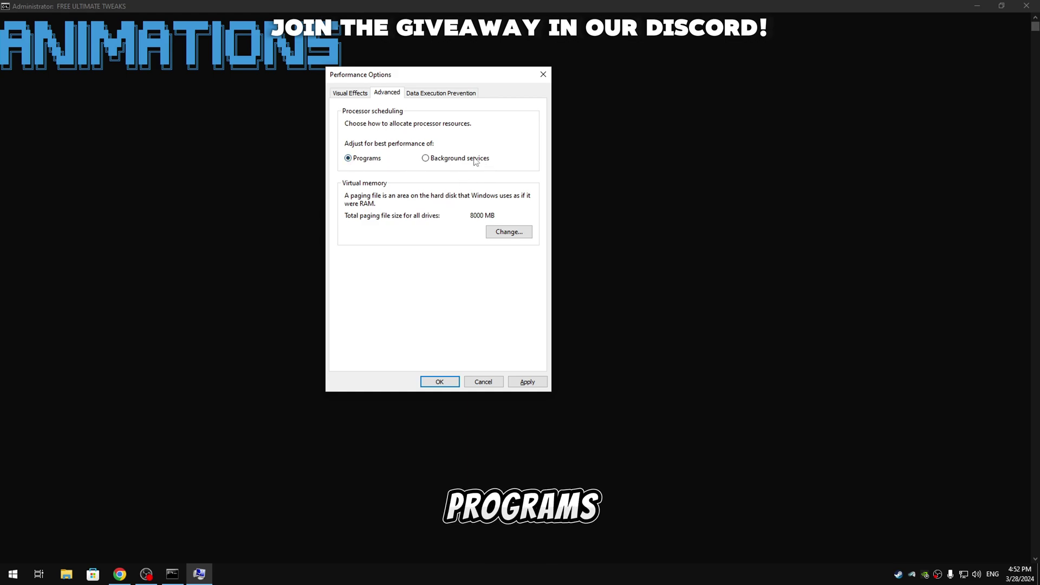
pyautogui.click(532, 381)
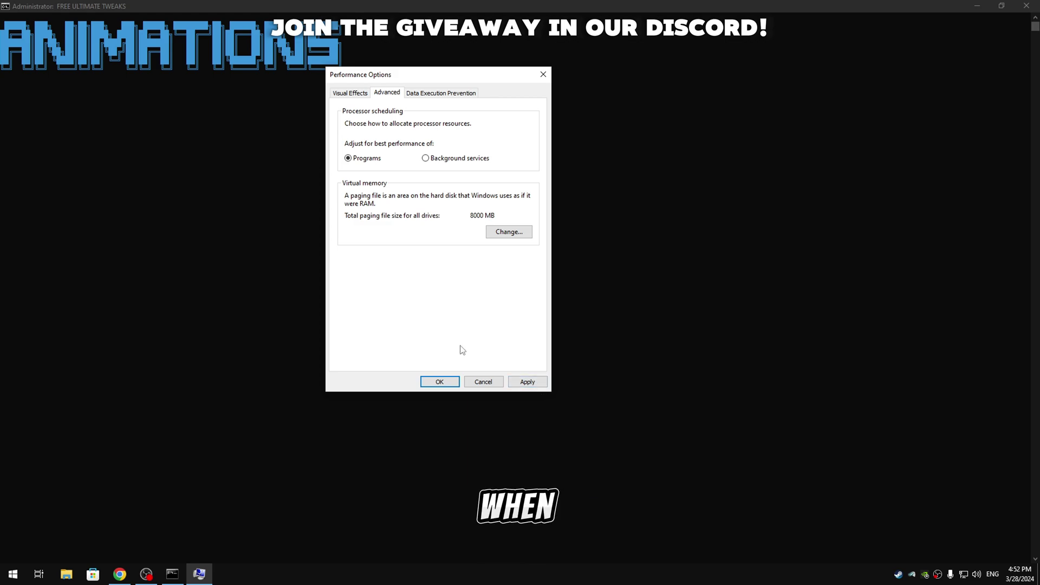
pyautogui.click(527, 382)
# Close Performance Options and run menu option 5, Driver Telemetry
pyautogui.click(443, 382)
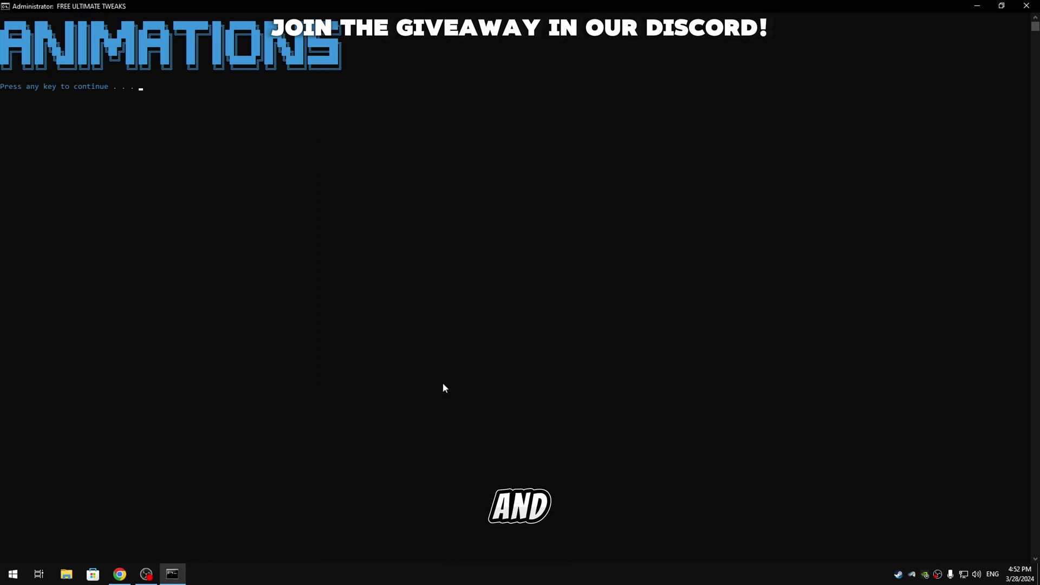
pyautogui.press('Return')
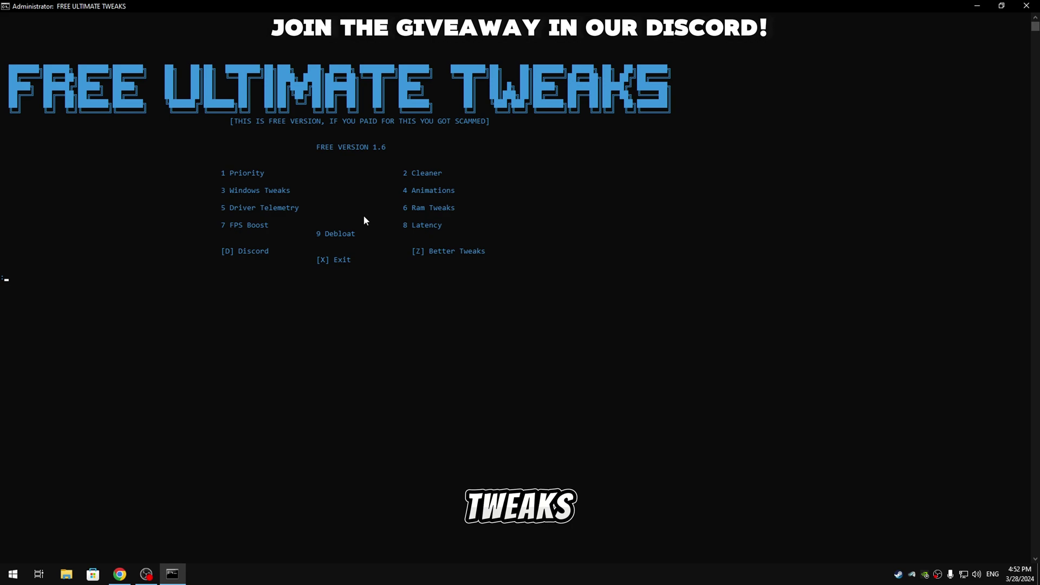
pyautogui.write('5')
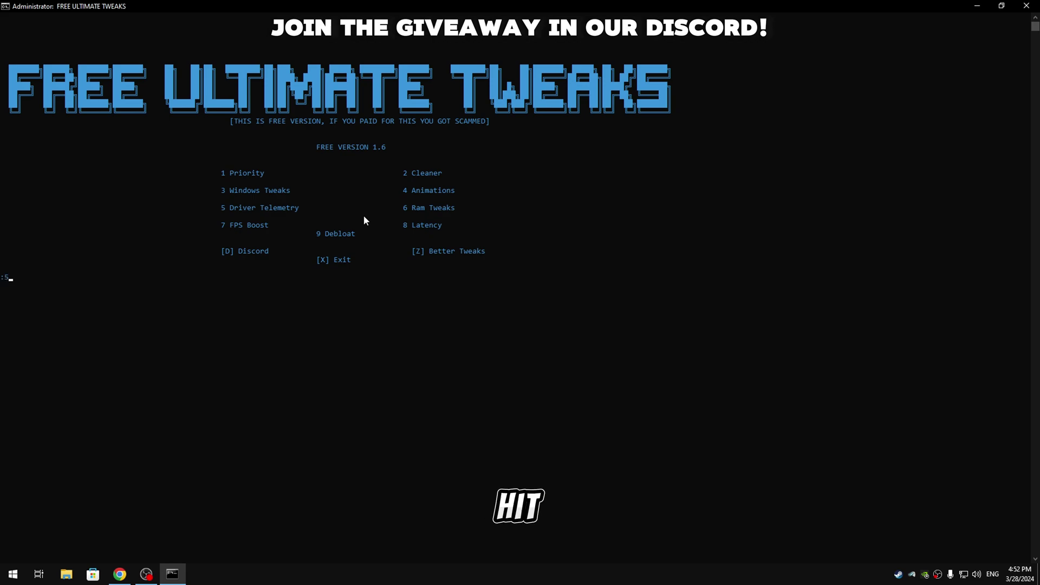
pyautogui.press('Return')
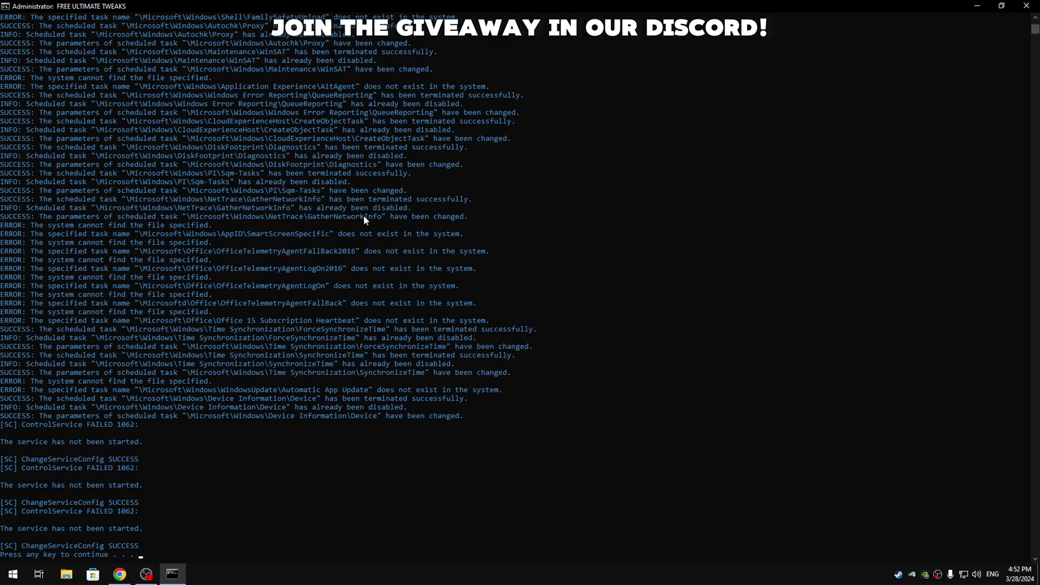
# Return to the main menu and start option 6, Ram Tweaks
pyautogui.press('Return')
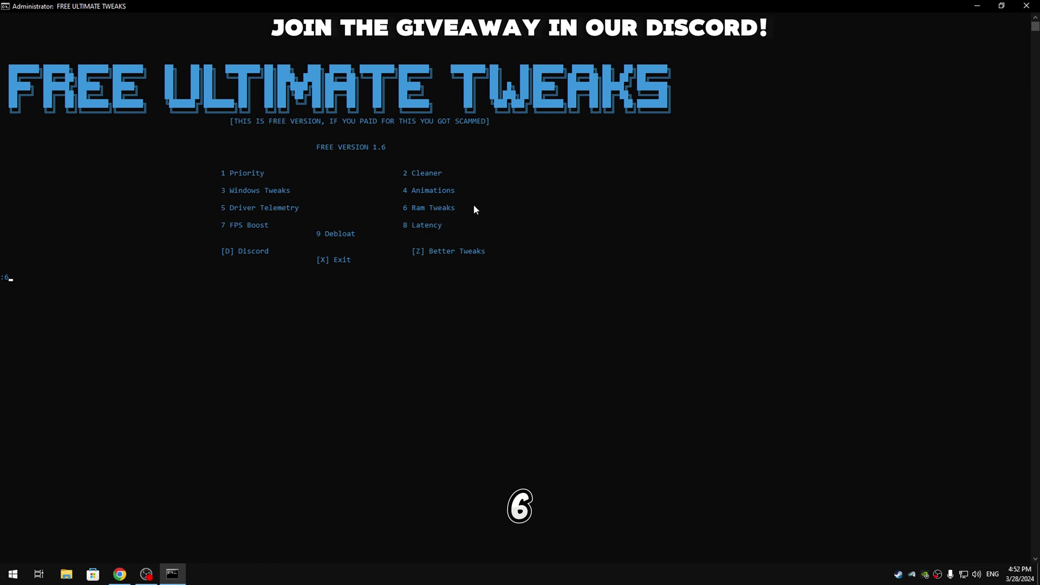
pyautogui.write('6')
pyautogui.press('Return')
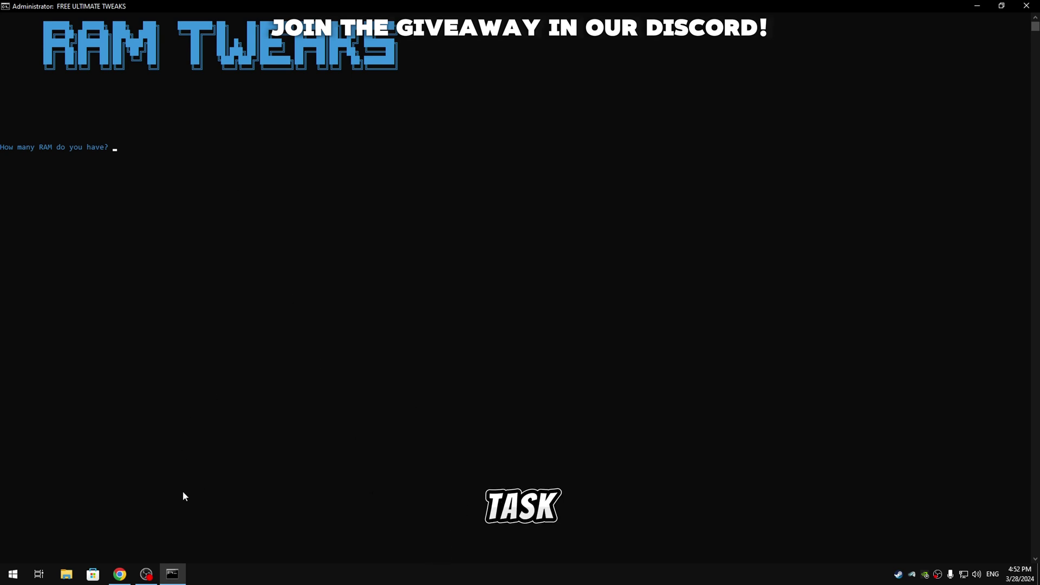
pyautogui.click(13, 574)
pyautogui.write('task man')
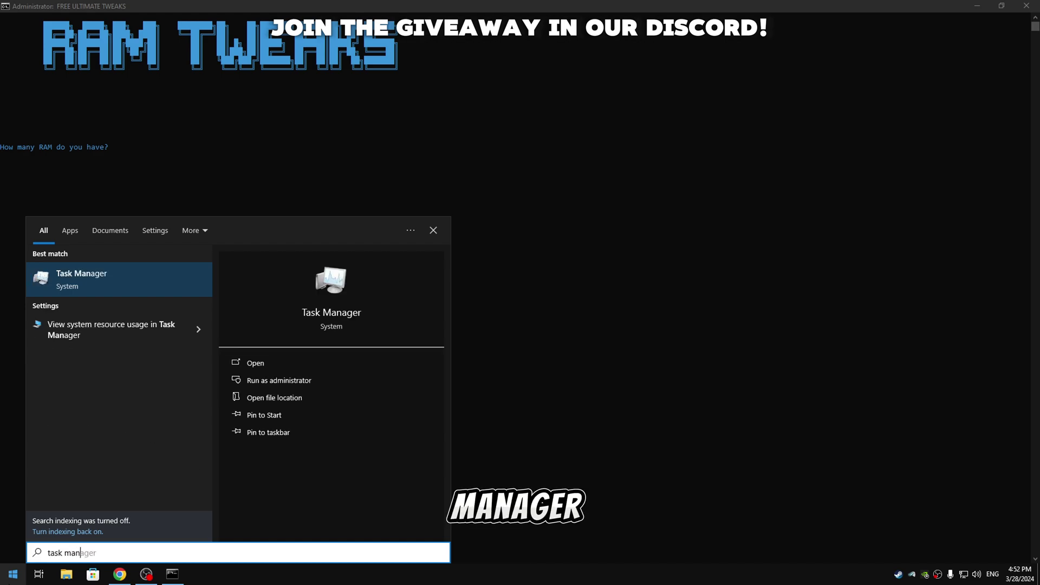
pyautogui.press('Return')
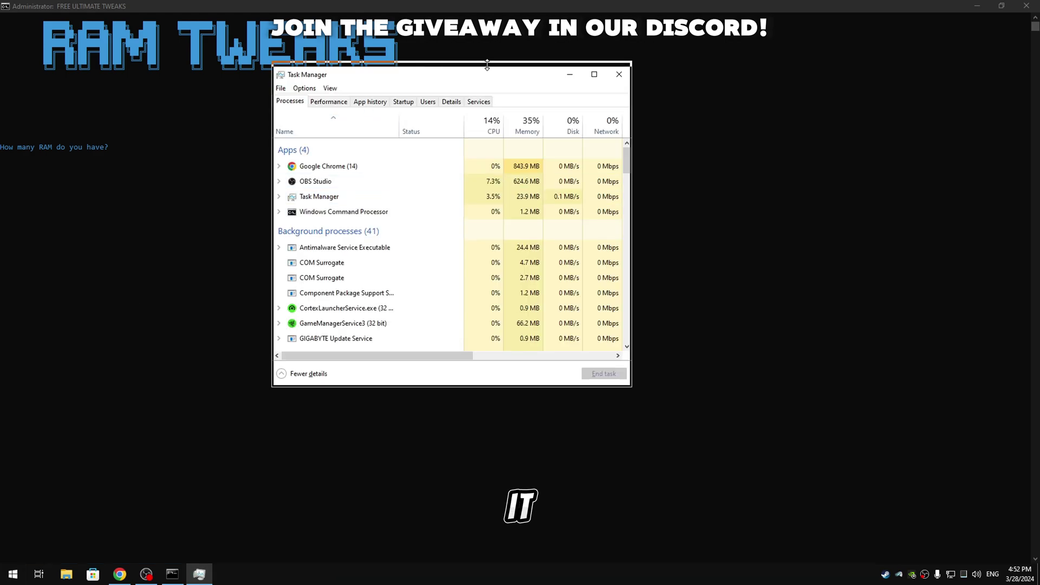
pyautogui.moveTo(487, 69); pyautogui.dragTo(571, 66)
pyautogui.click(412, 98)
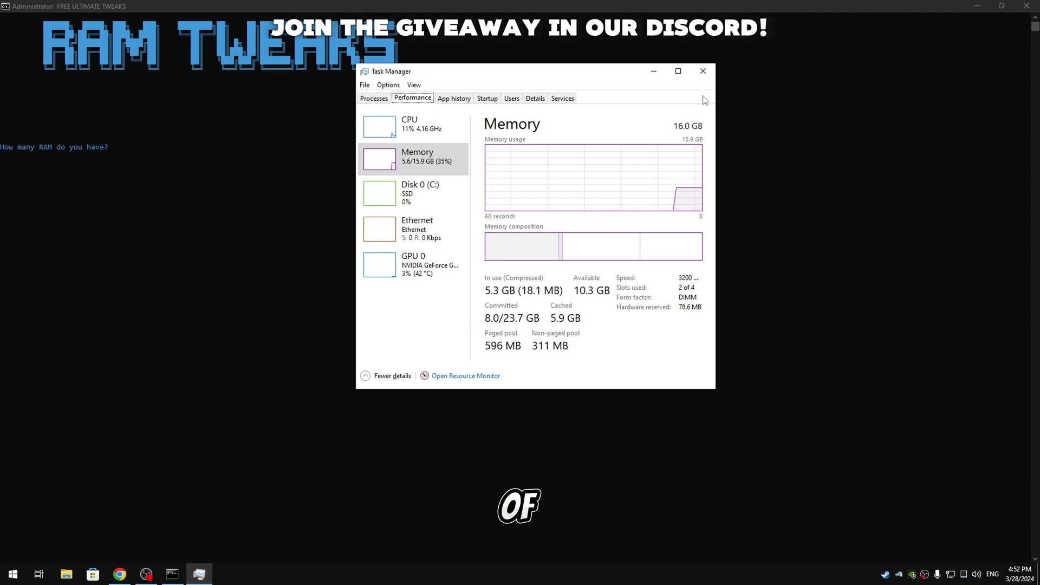
pyautogui.click(702, 71)
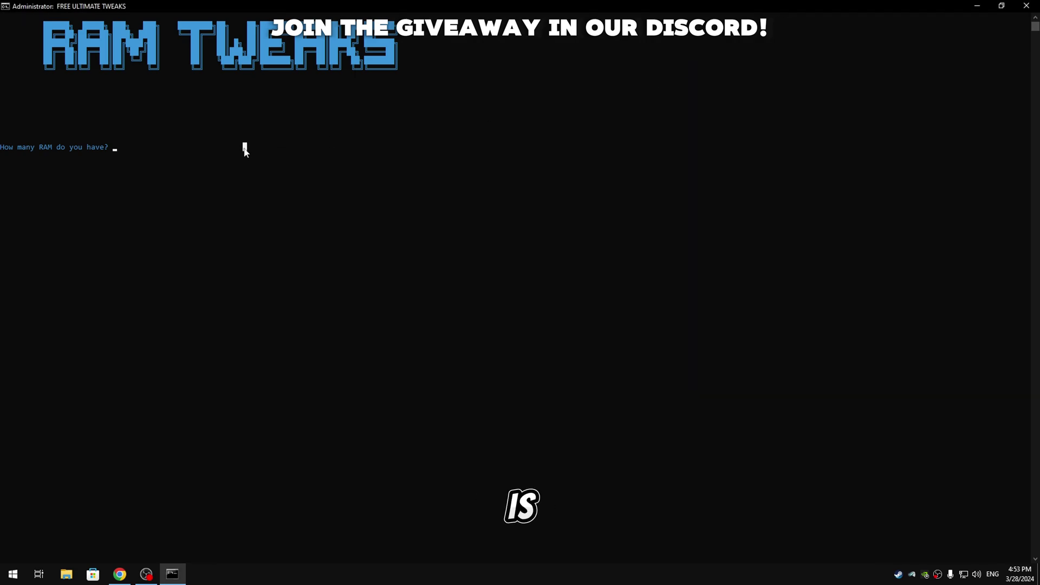
# Enter 16 at the RAM prompt, then run menu option 7, FPS Boost
pyautogui.write('16')
pyautogui.press('Return')
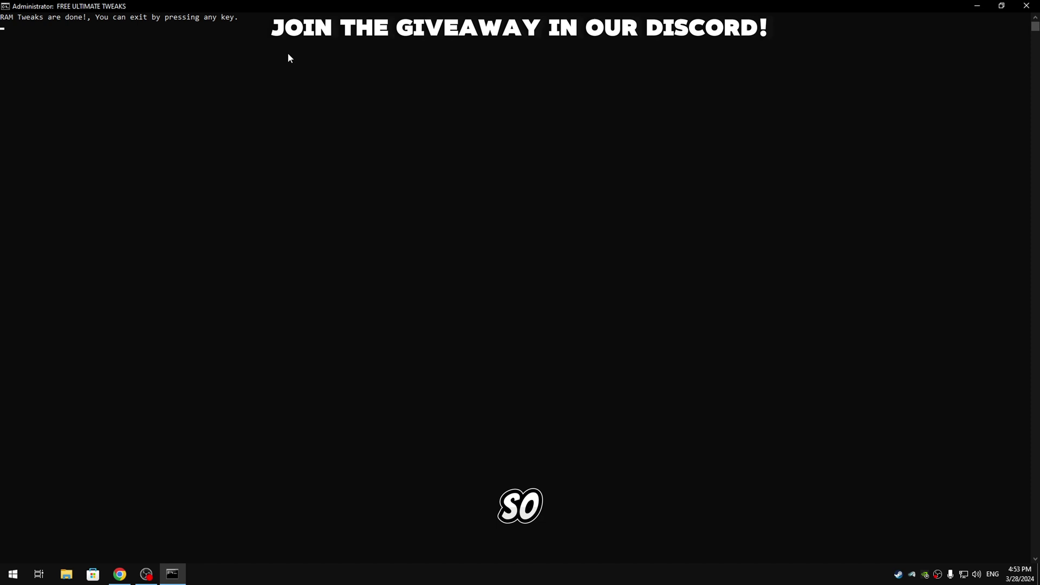
pyautogui.press('Return')
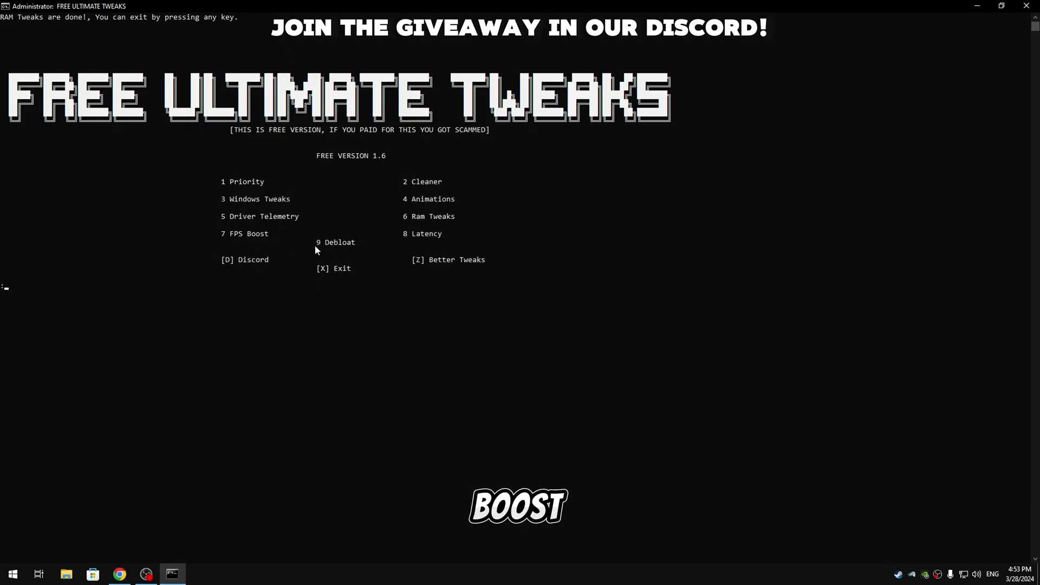
pyautogui.write('7')
pyautogui.press('Return')
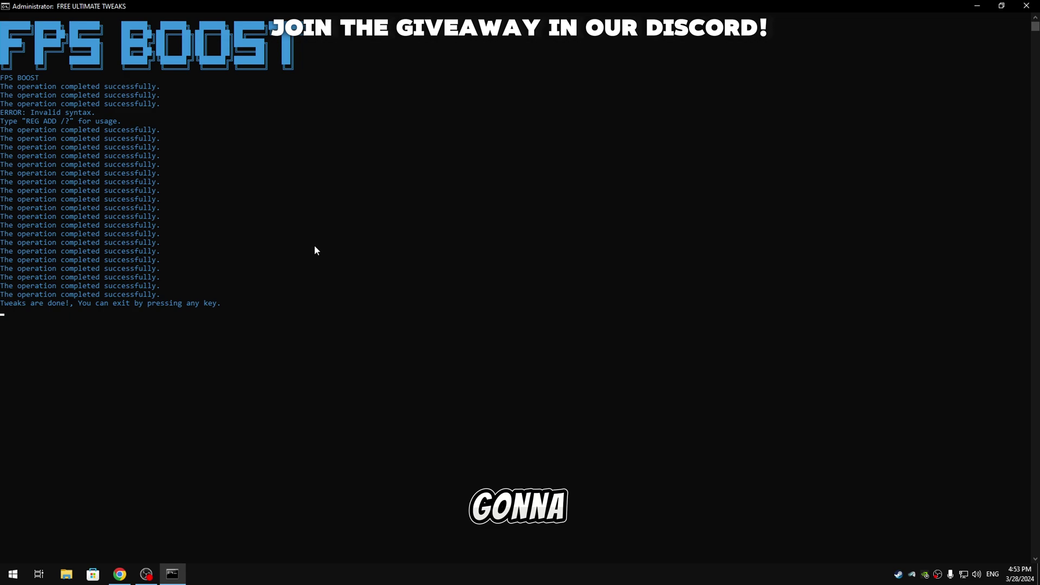
# Run menu option 8, the Latency tweaks, and return to the version 1.6 main menu when finished
pyautogui.press('Return')
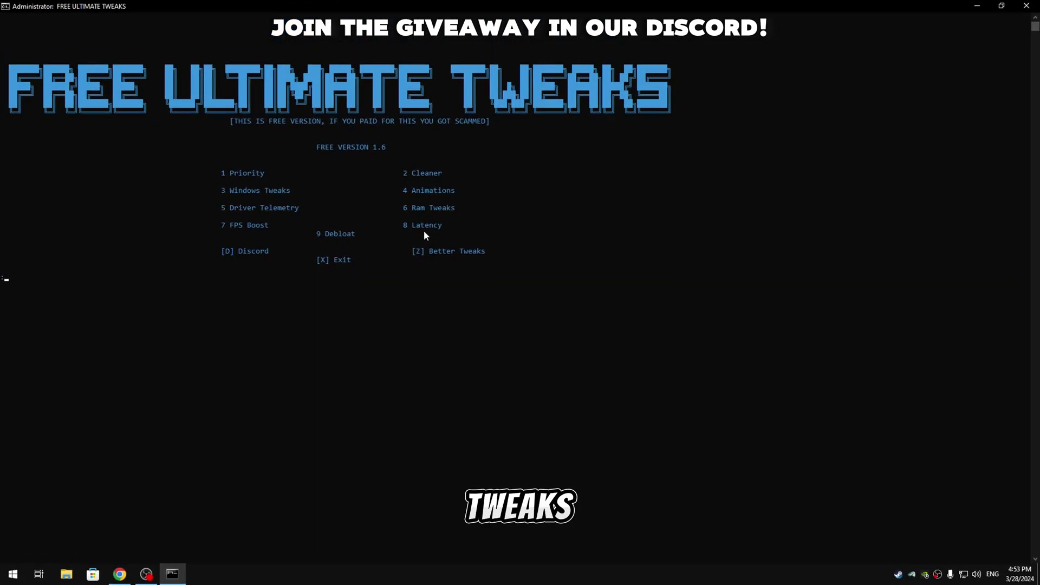
pyautogui.write('8')
pyautogui.press('Return')
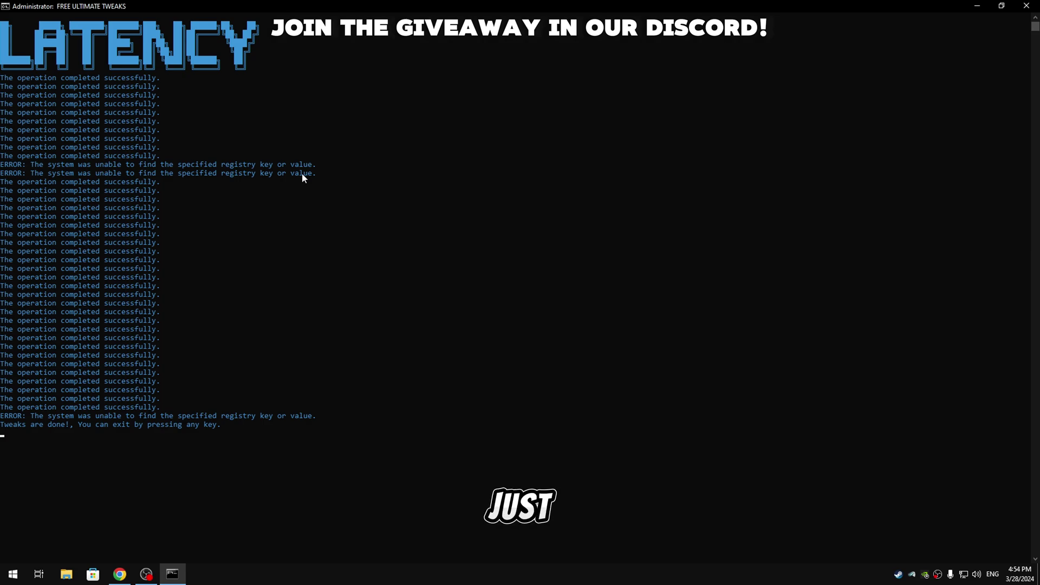
pyautogui.press('Return')
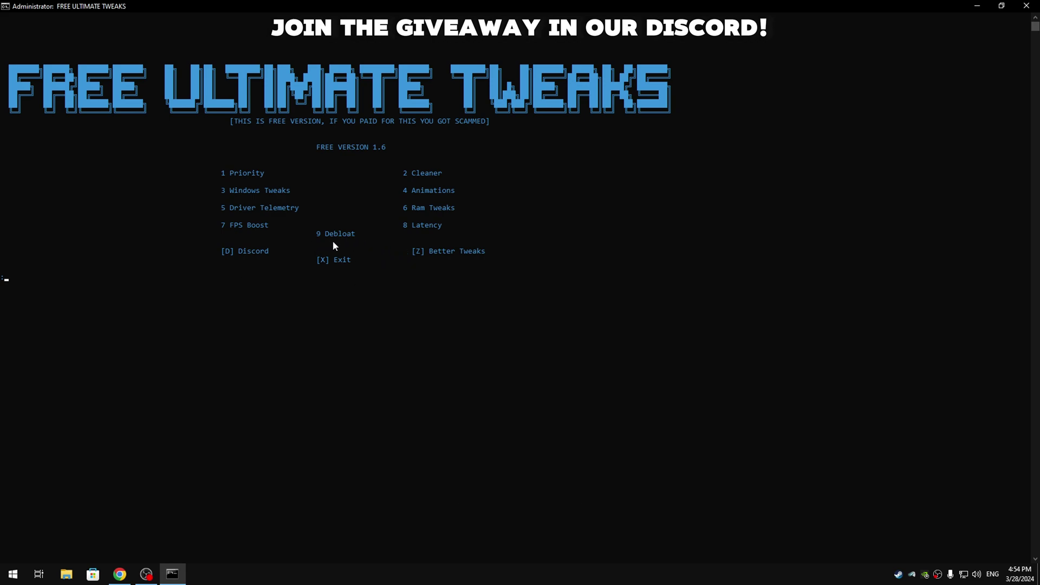
# Run option 9, Debloat, to uninstall apps like Solitaire, Sticky Notes and People, then return to the menu
pyautogui.write('9')
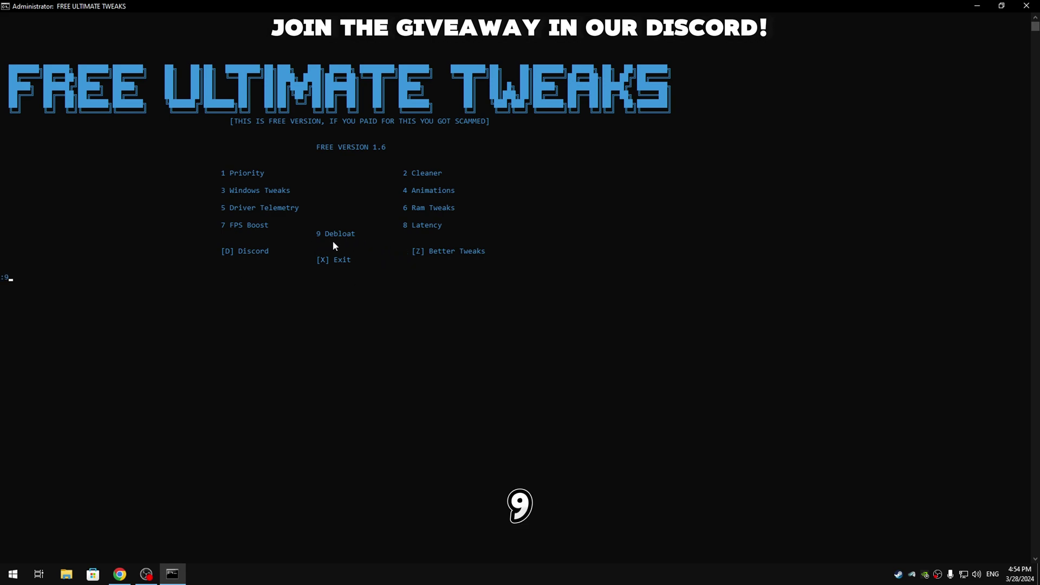
pyautogui.press('Return')
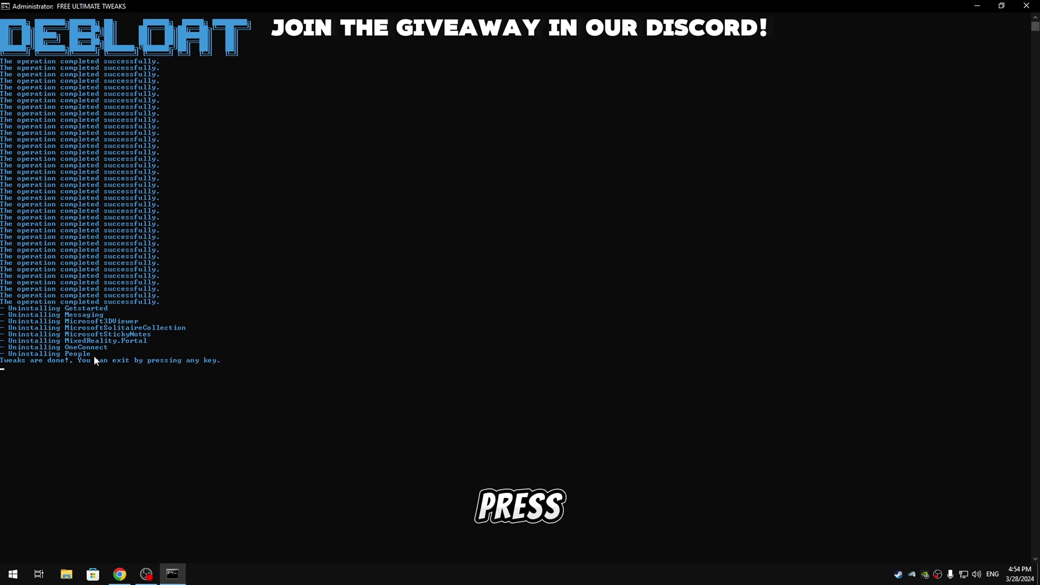
pyautogui.press('Return')
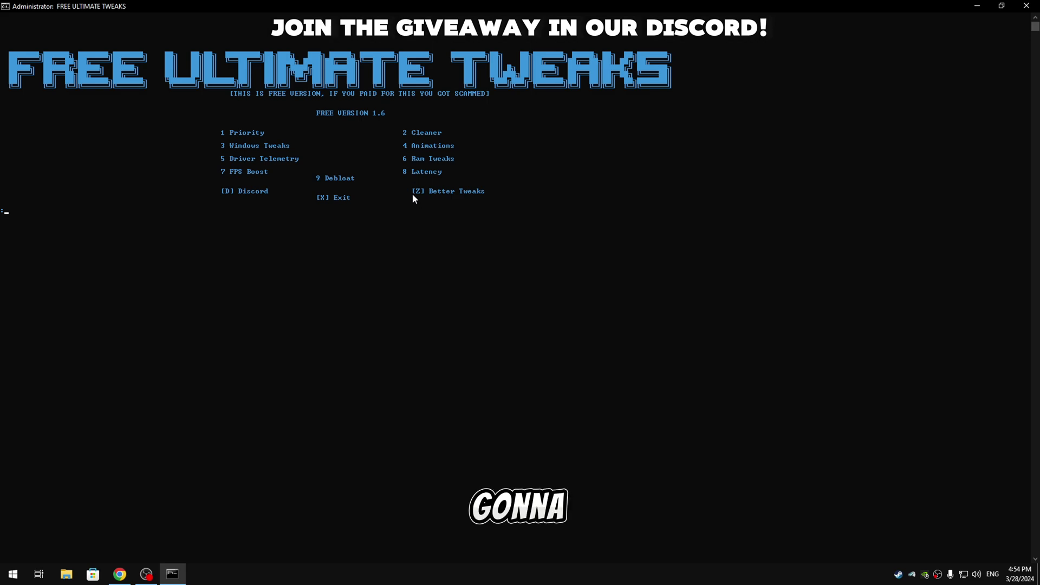
# Run option 1, the Priority tweaks, and refocus the tweaks console window
pyautogui.write('1')
pyautogui.press('Return')
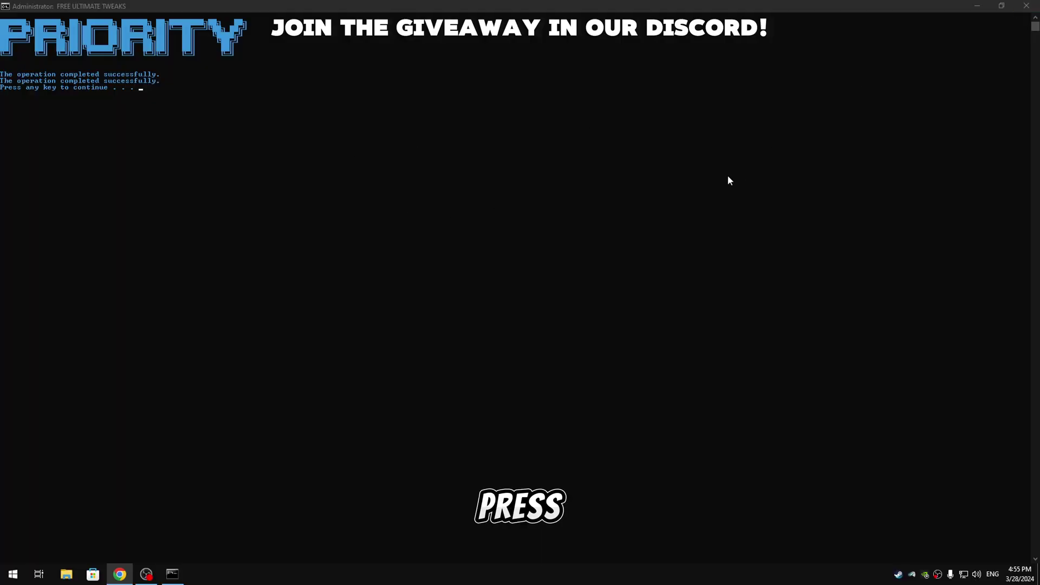
pyautogui.click(729, 179)
# Exit FREE ULTIMATE TWEAKS with x and show the Restart option under Start's Shut down or sign out
pyautogui.press('Return')
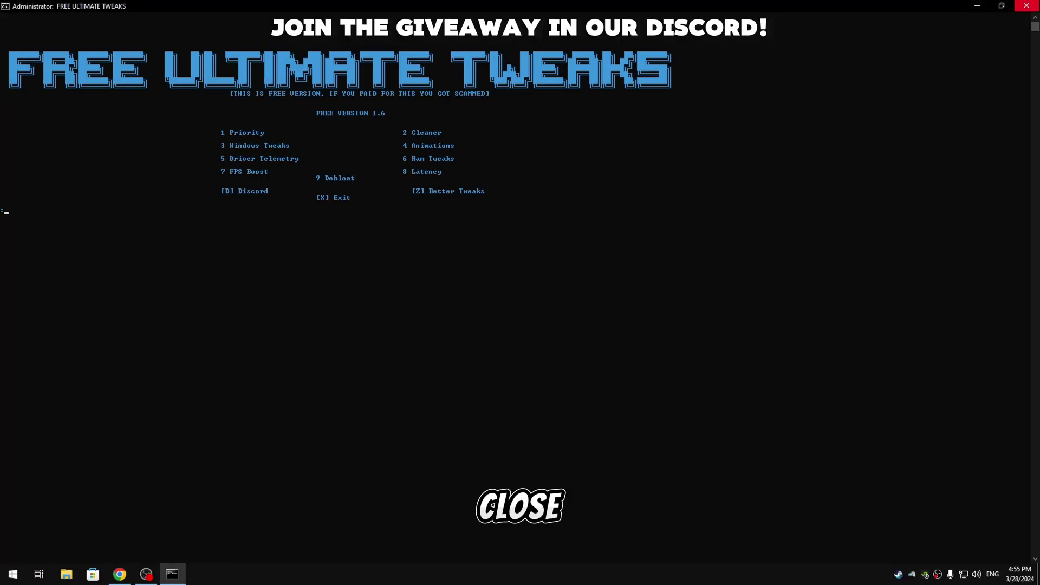
pyautogui.press('x')
pyautogui.rightClick(13, 574)
pyautogui.moveTo(42, 558)
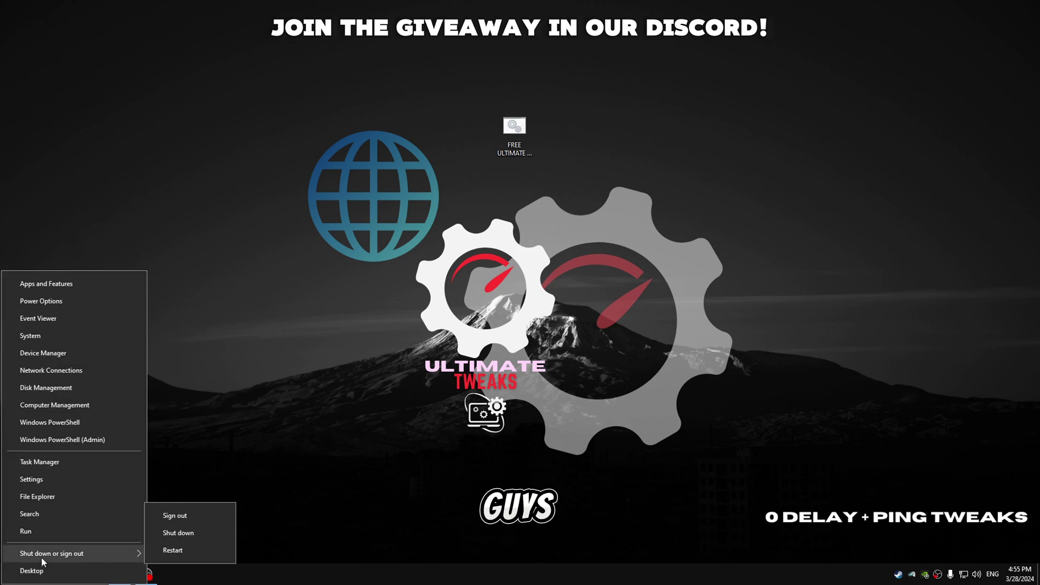